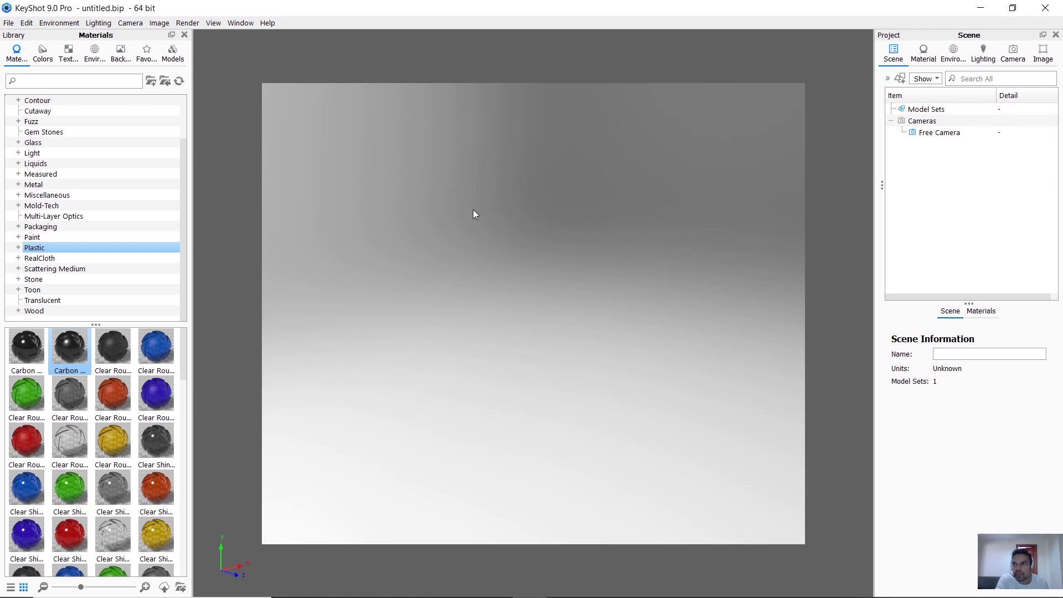
Import RADIO.obj from the OBJ folder, accepting the KeyShot import options.
left_click(9, 23)
mouse_move(26, 22)
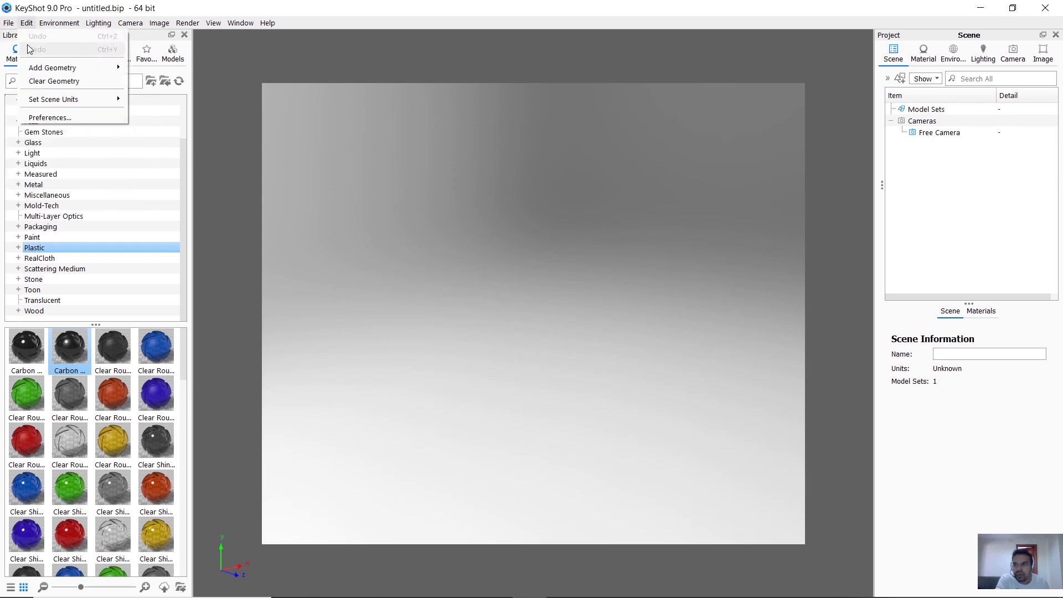
key("Escape")
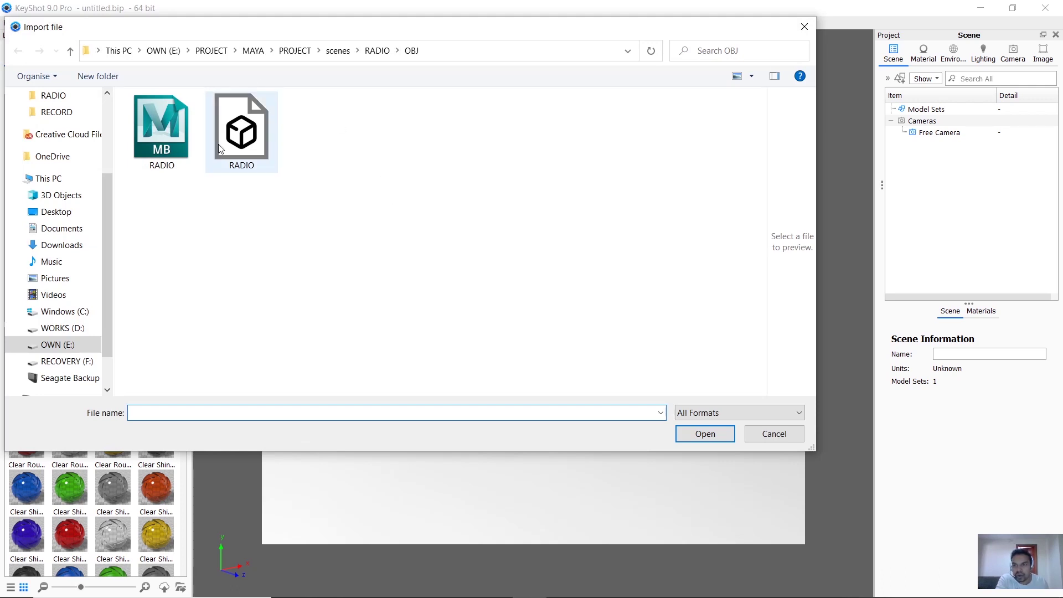
left_click(242, 133)
left_click(705, 434)
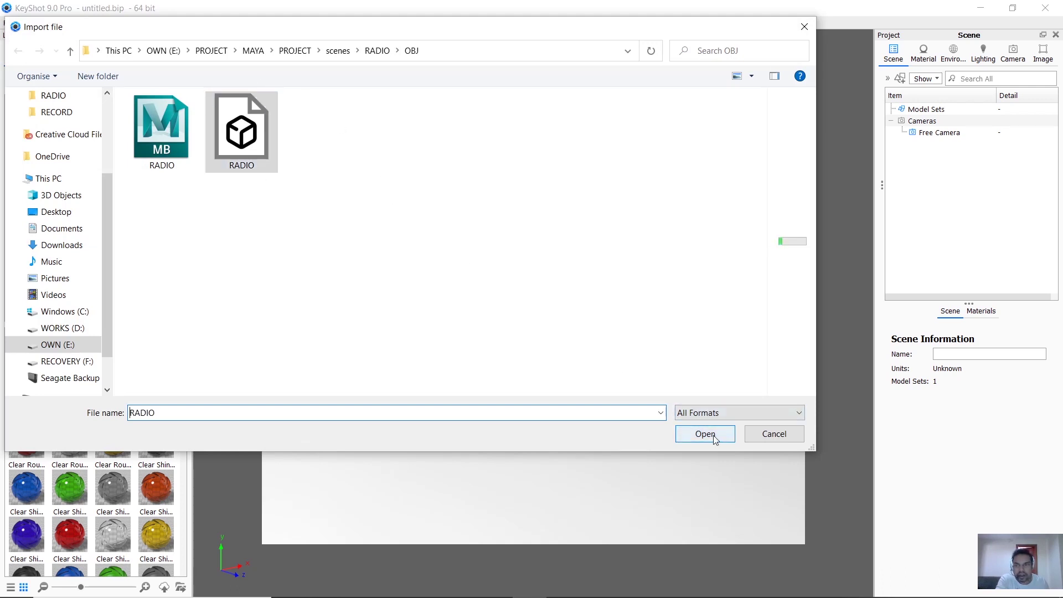
left_click(714, 437)
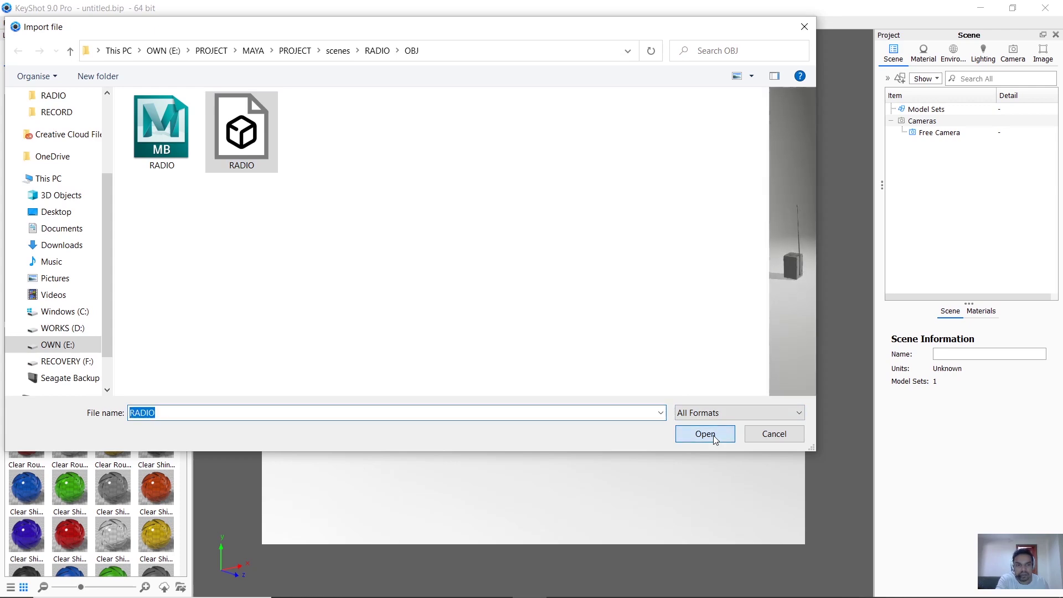
left_click(616, 445)
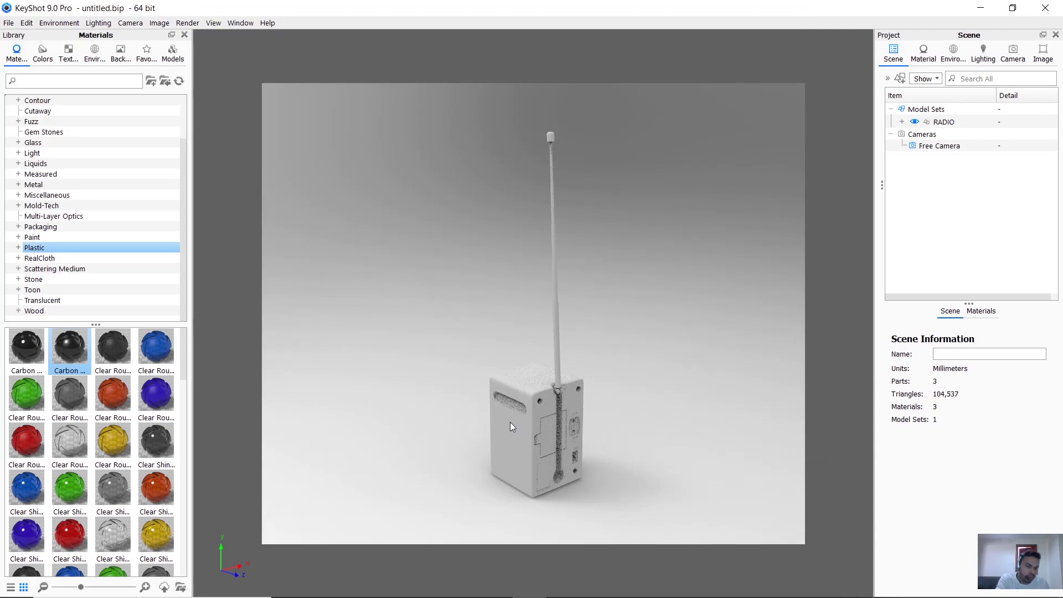
Orbit to the radio's speaker front and dolly in to frame the speaker and knobs closely.
left_click_drag(510, 422, 550, 353)
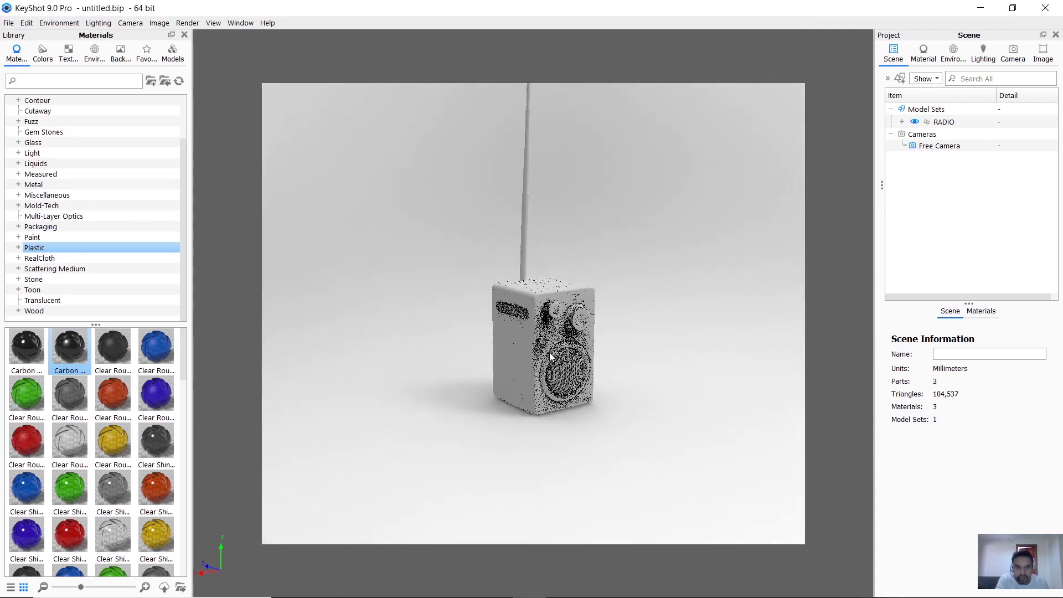
scroll(559, 321, "up", 3)
scroll(582, 277, "up", 2)
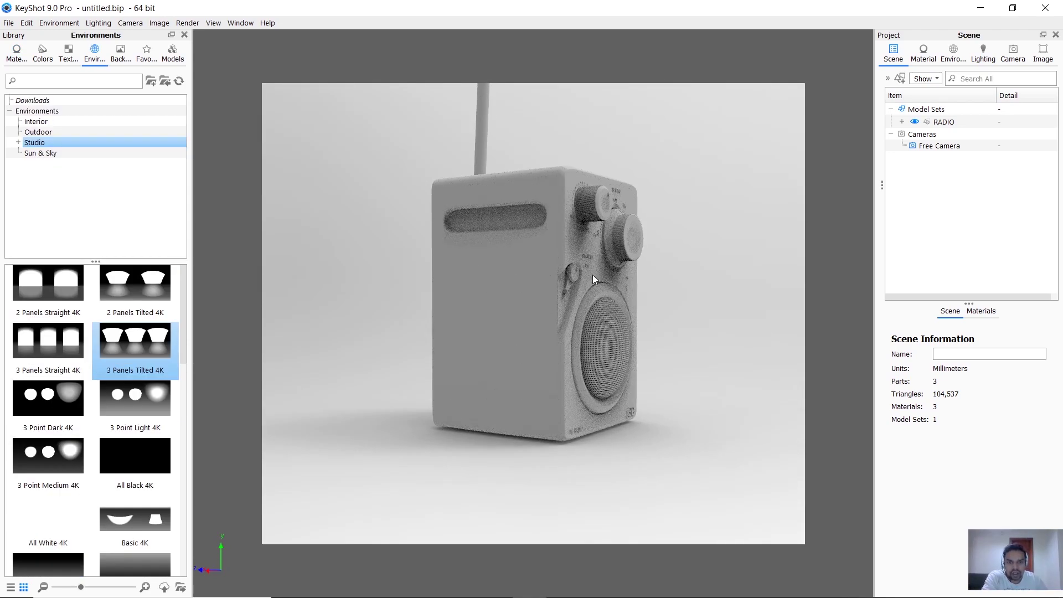
left_click_drag(586, 277, 580, 289)
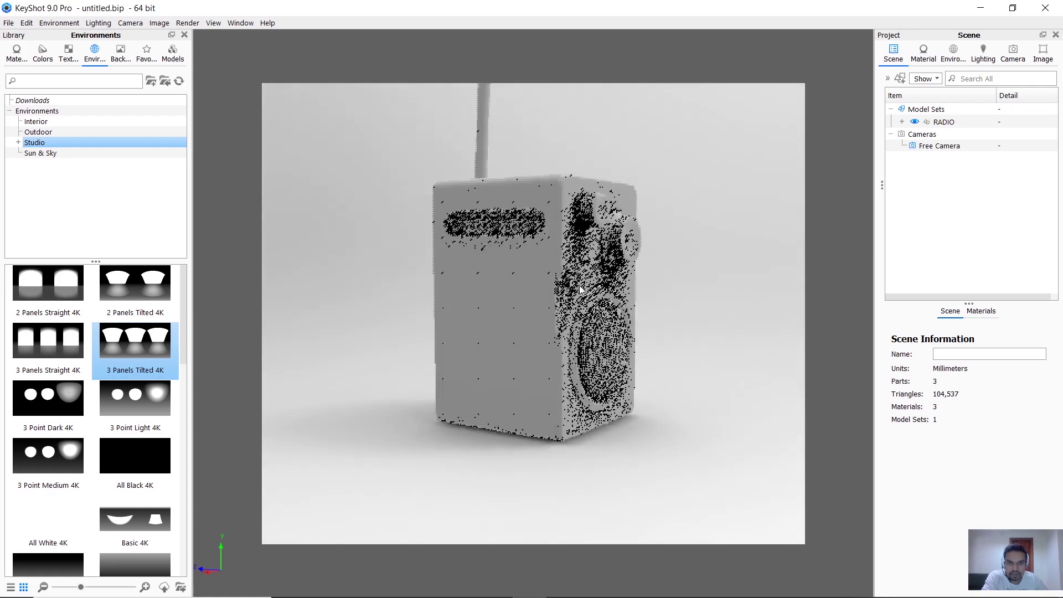
Select each radio part in turn to identify the knobs/grille, body and decals parts.
left_click(541, 199)
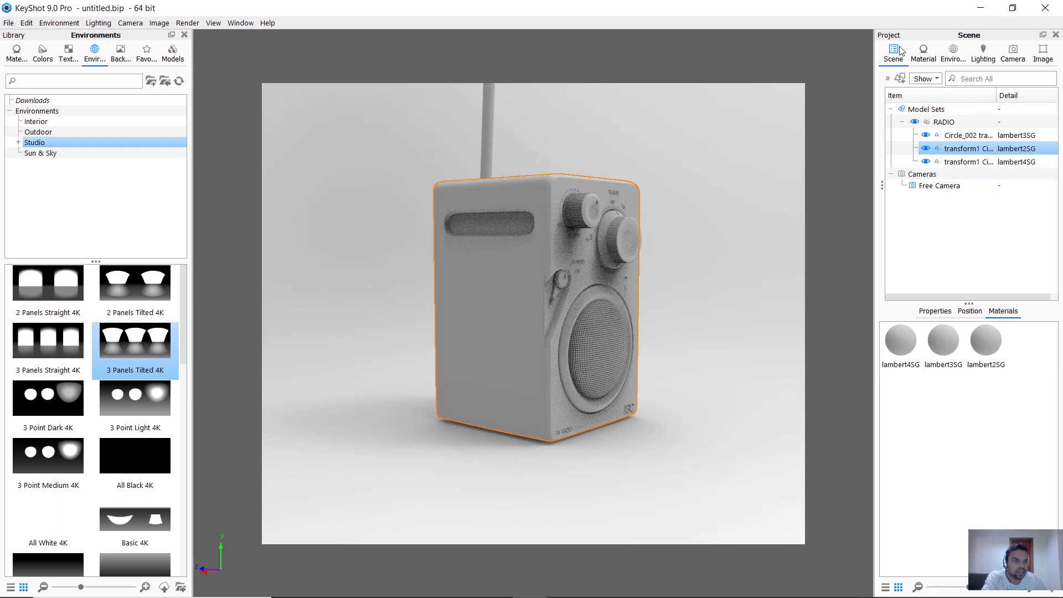
left_click(961, 136)
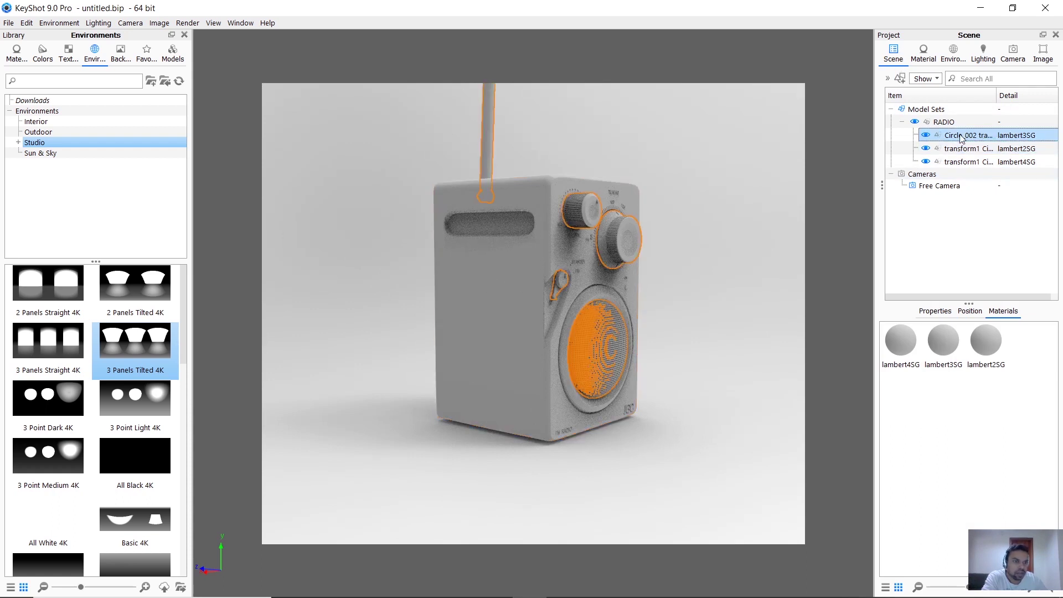
left_click(966, 149)
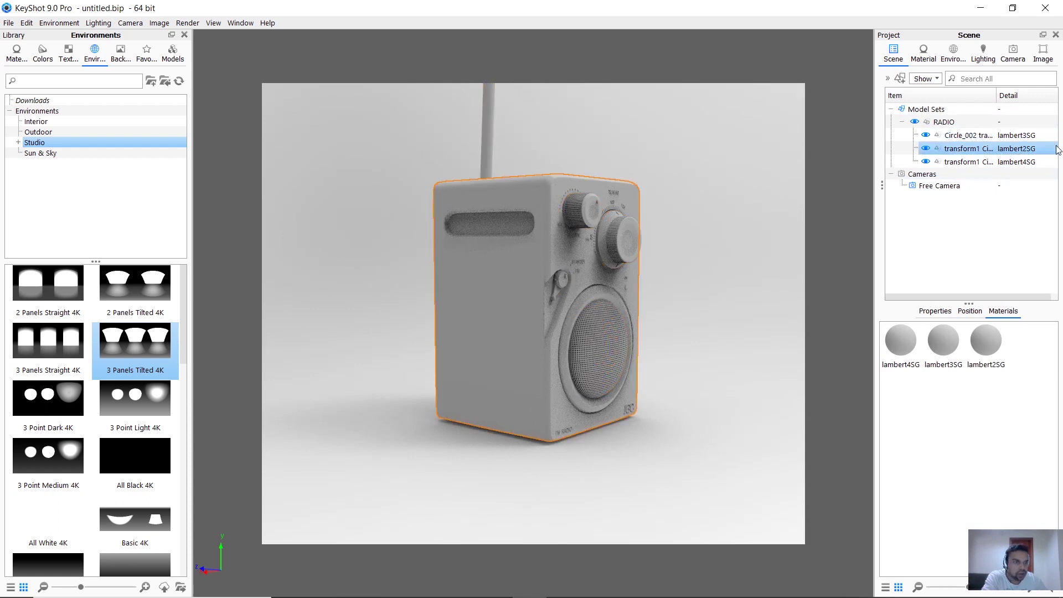
left_click(969, 163)
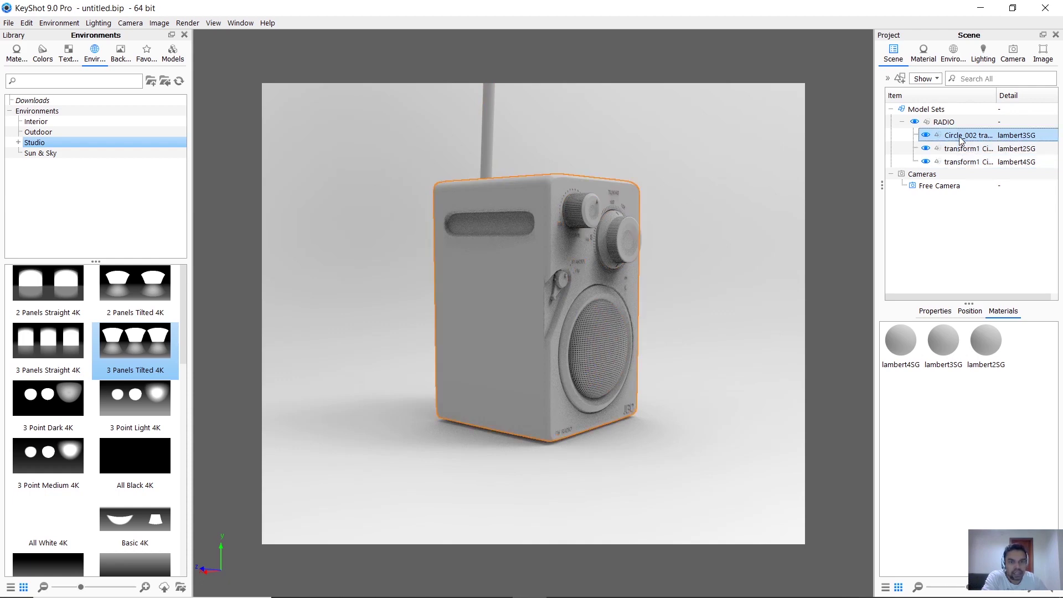
left_click(569, 199)
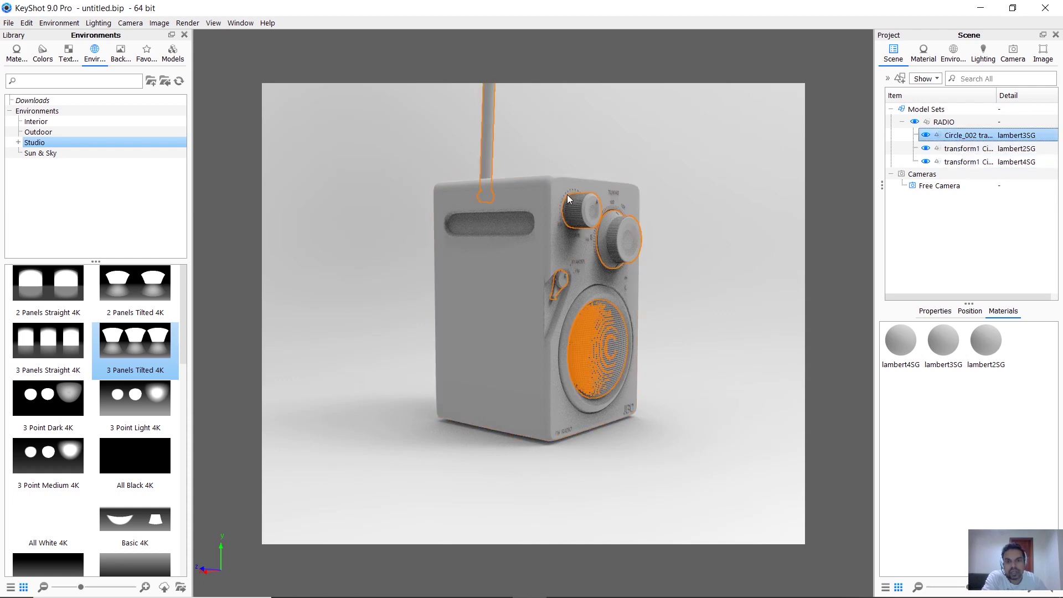
left_click(951, 125)
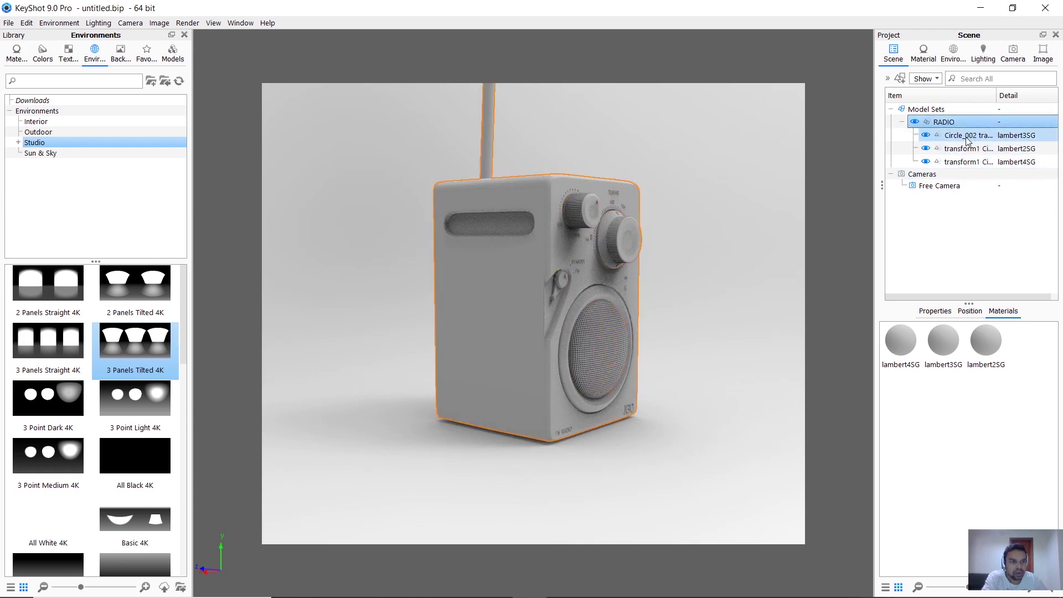
left_click(967, 139)
key("Down")
key("Down")
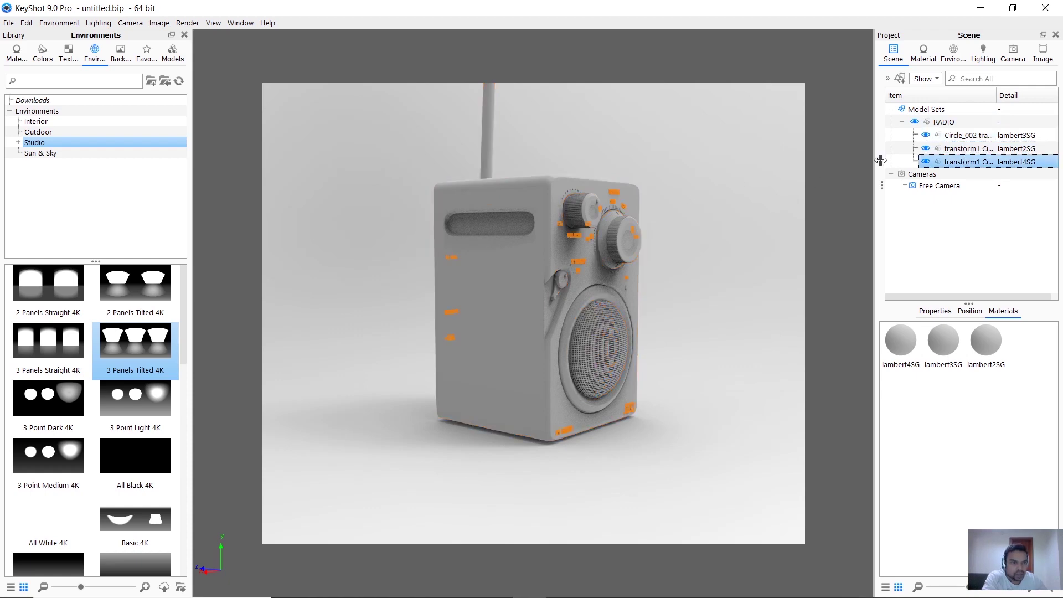
left_click(958, 138)
Toggle the parts' visibility off and on, ending with all shown and the transform1 lambert2SG body selected.
left_click(925, 135)
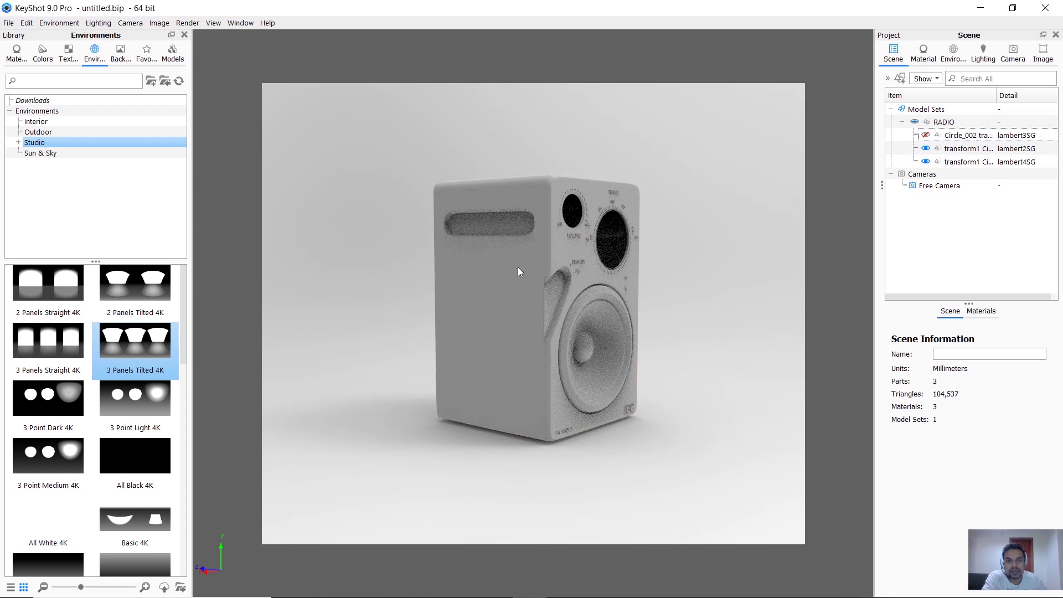
left_click(926, 149)
double_click(926, 162)
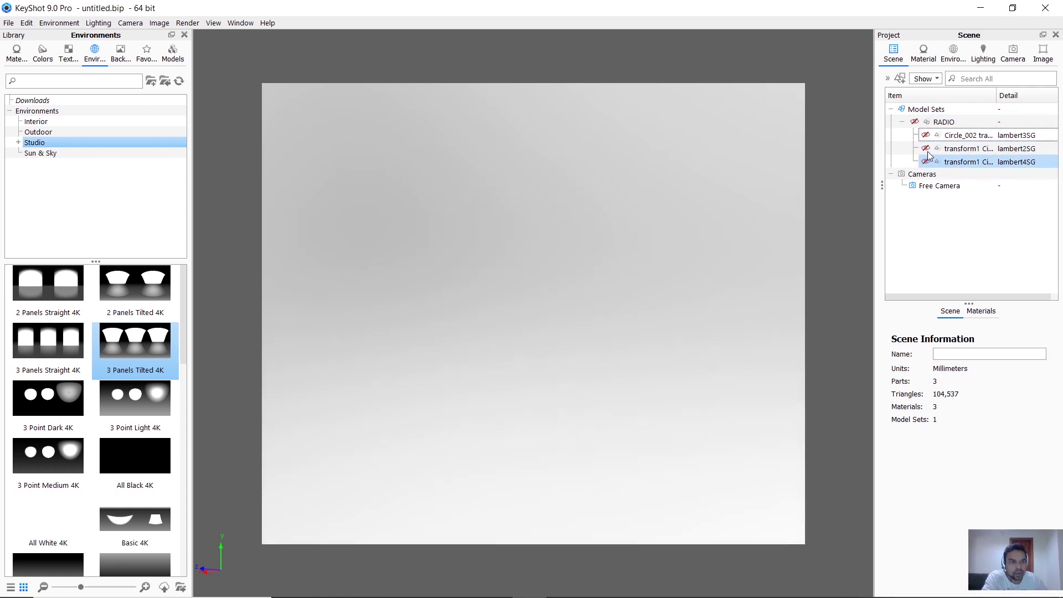
left_click(893, 54)
left_click(926, 148)
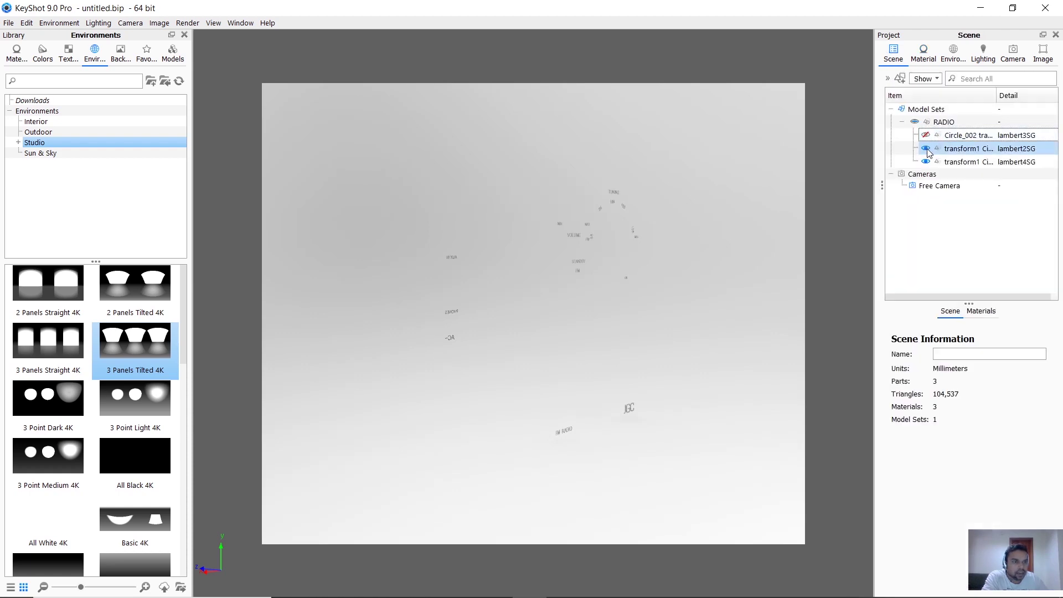
left_click(961, 149)
left_click(926, 148)
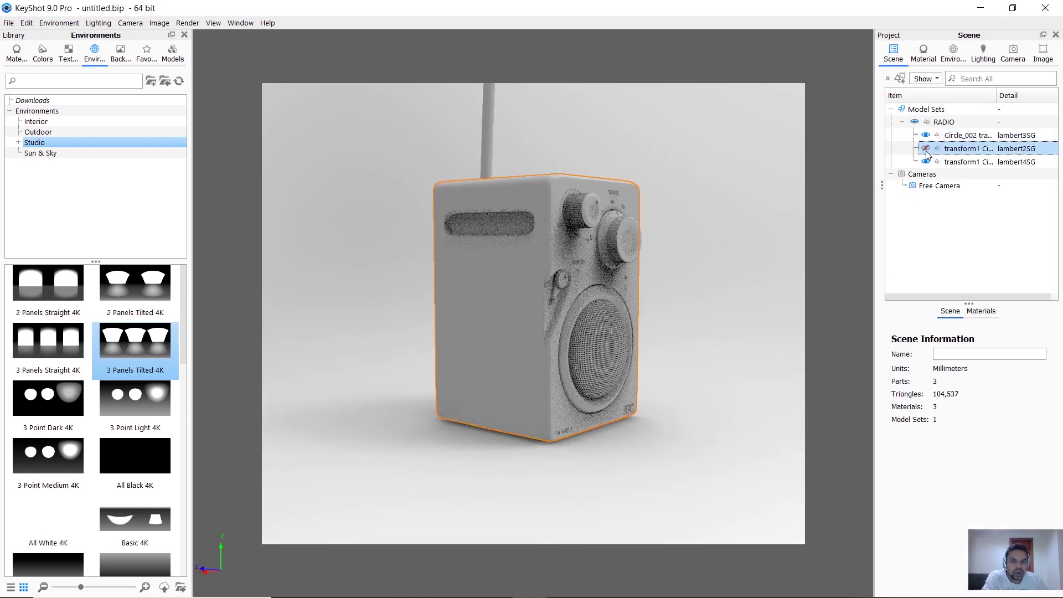
left_click(928, 150)
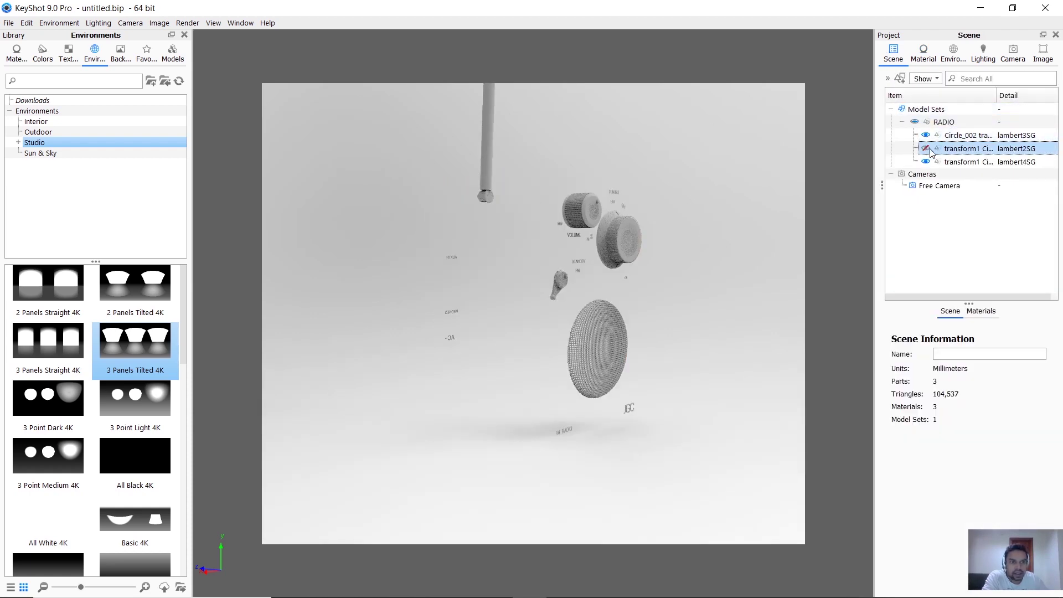
left_click(927, 148)
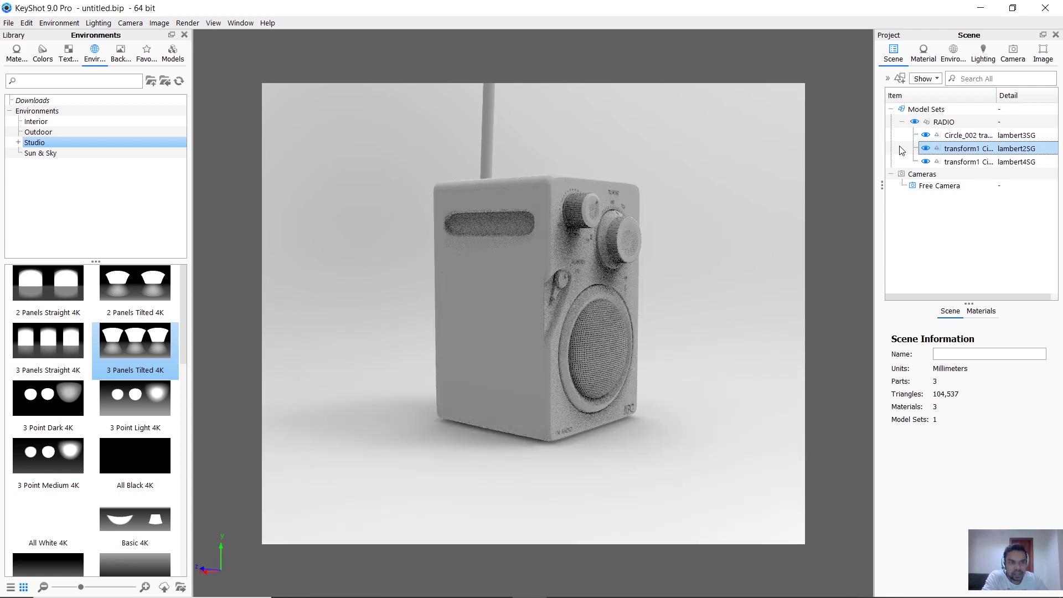
left_click(949, 150)
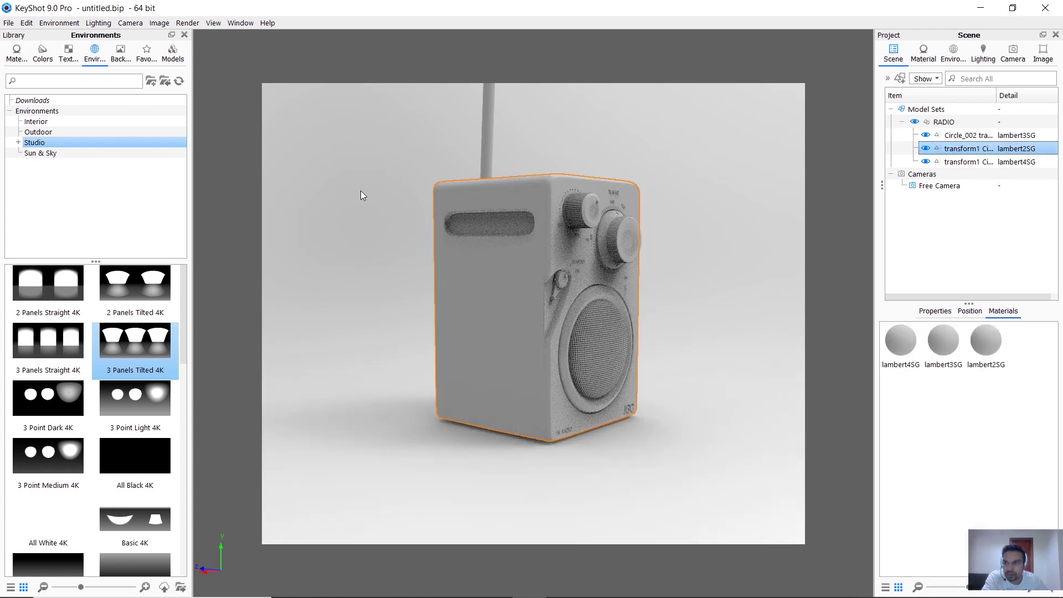
Show the Plastic category in the Materials library and preview Hard Shiny Plastic Black.
left_click(15, 51)
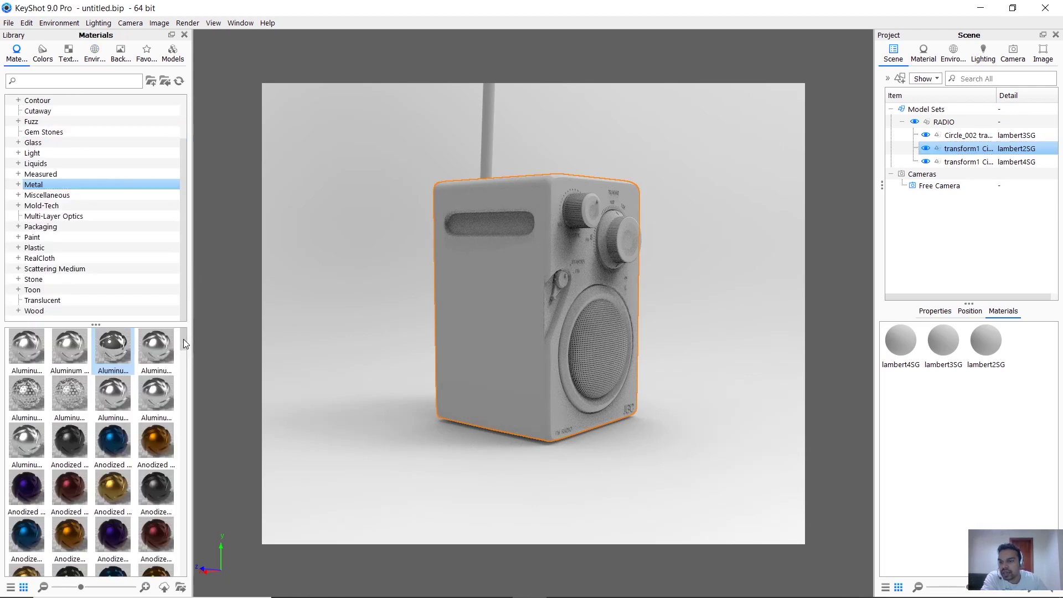
mouse_move(183, 338)
left_mouse_down()
mouse_move(194, 527)
mouse_move(185, 524)
mouse_move(194, 336)
left_mouse_up()
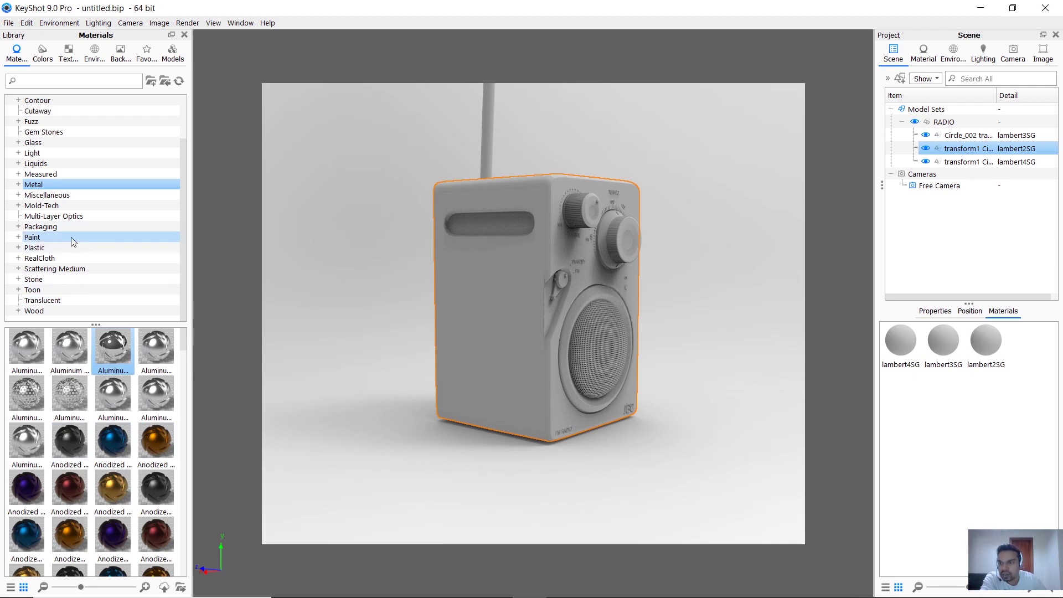
left_click(57, 250)
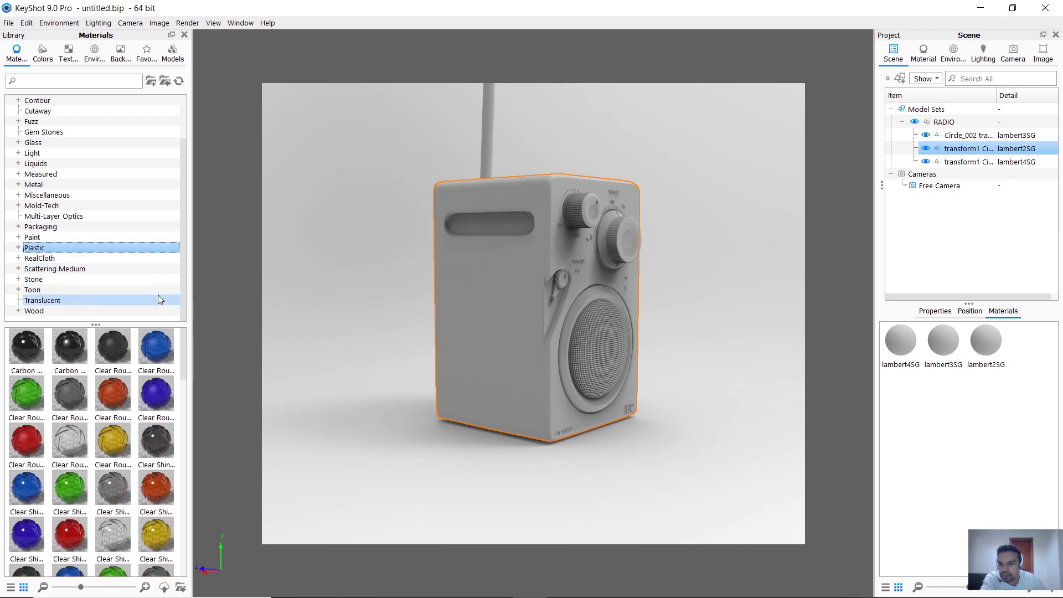
left_click_drag(185, 359, 191, 414)
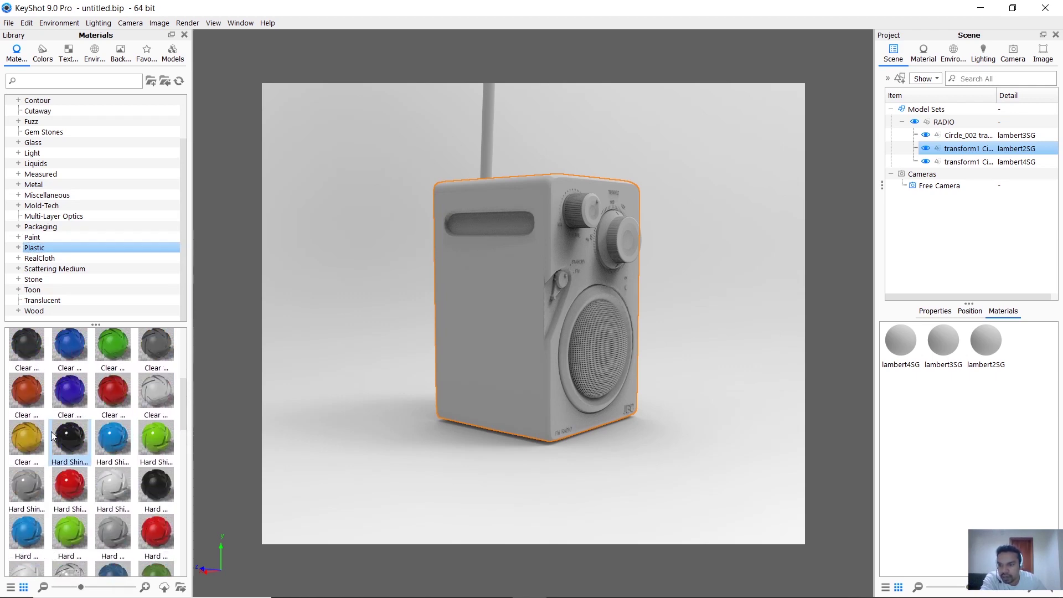
mouse_move(72, 445)
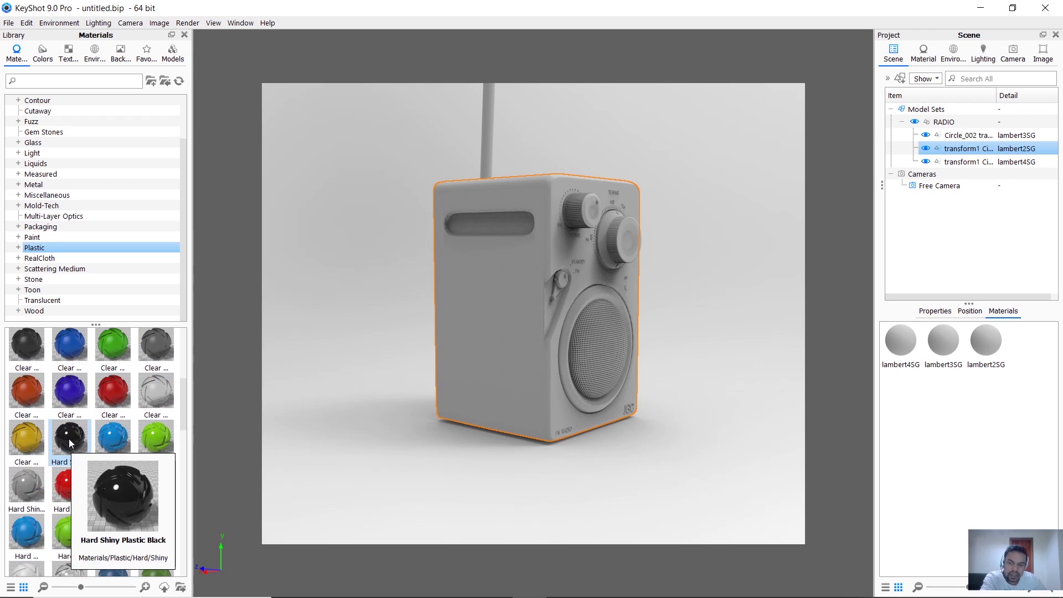
Apply Hard Shiny Plastic Black to the radio body, undoing the accidental drop on Circle_002.
left_click_drag(68, 439, 470, 262)
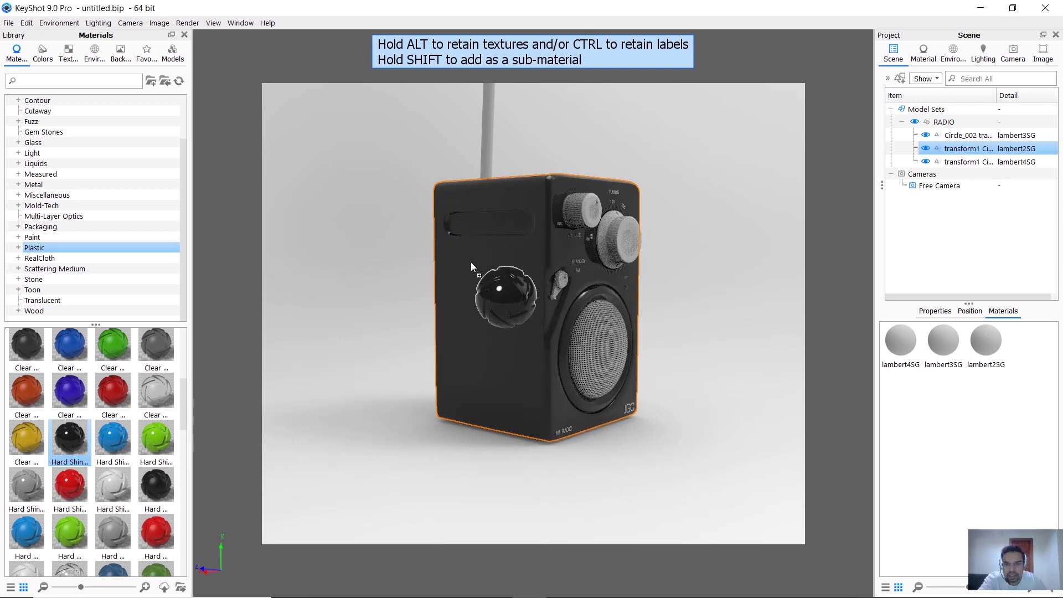
left_click_drag(471, 261, 956, 137)
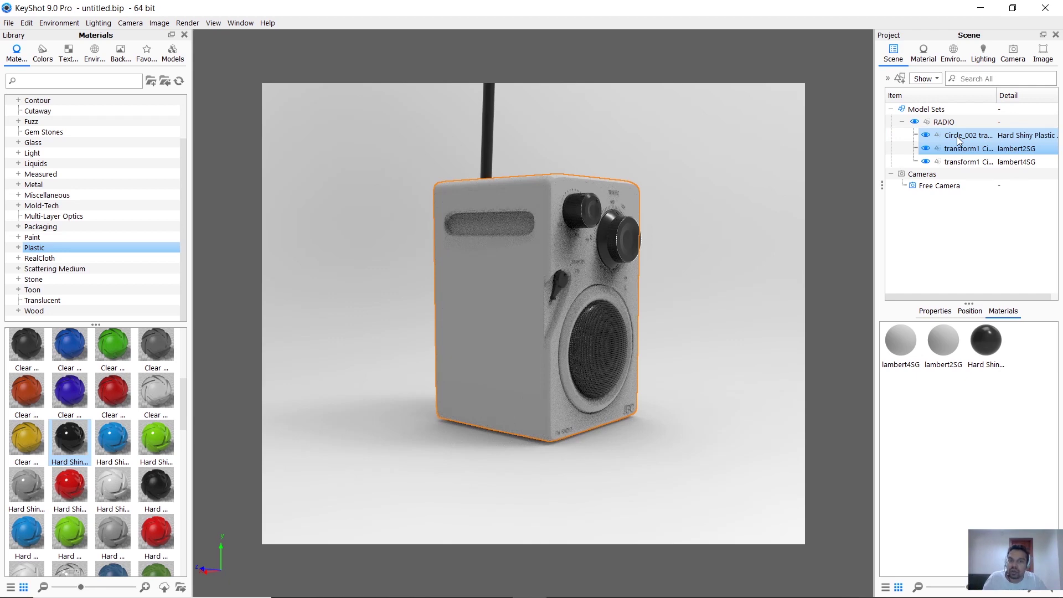
key("ctrl+z")
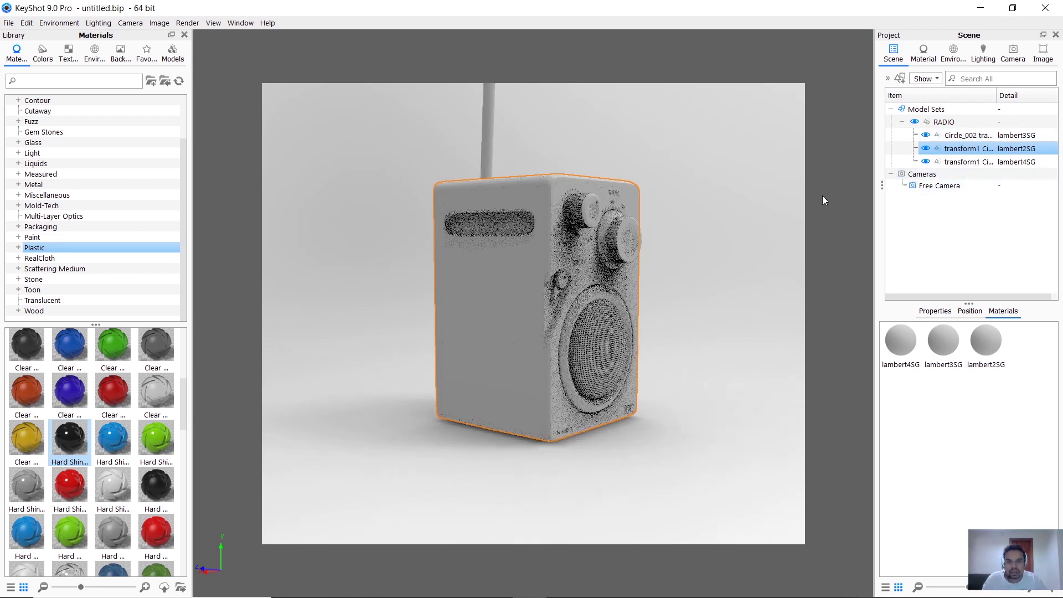
left_click_drag(66, 440, 519, 292)
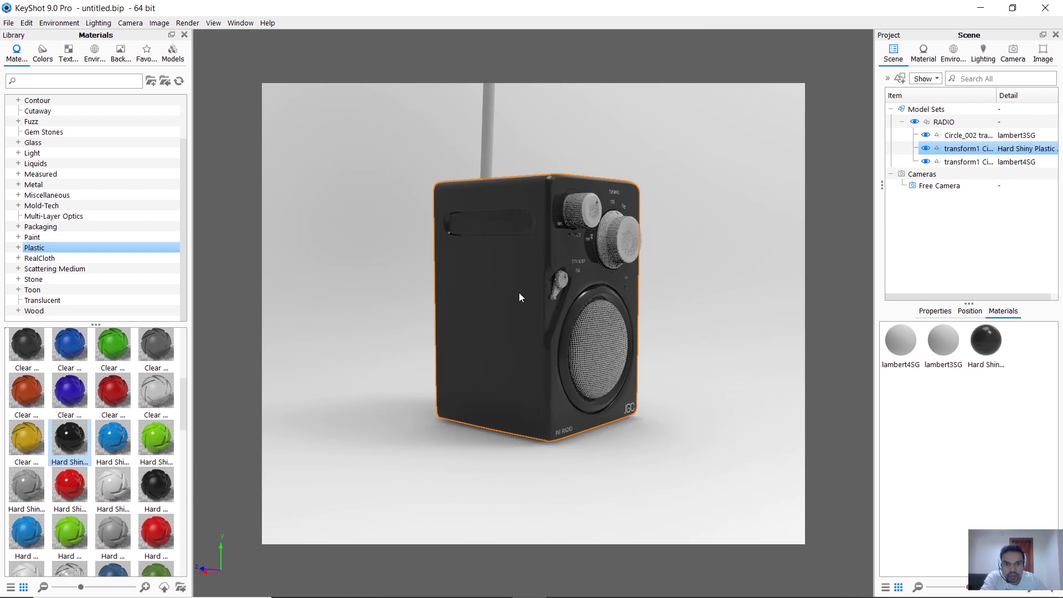
Zoom and orbit to face the radio's front, and list the Metal materials.
scroll(730, 268, "up", 3)
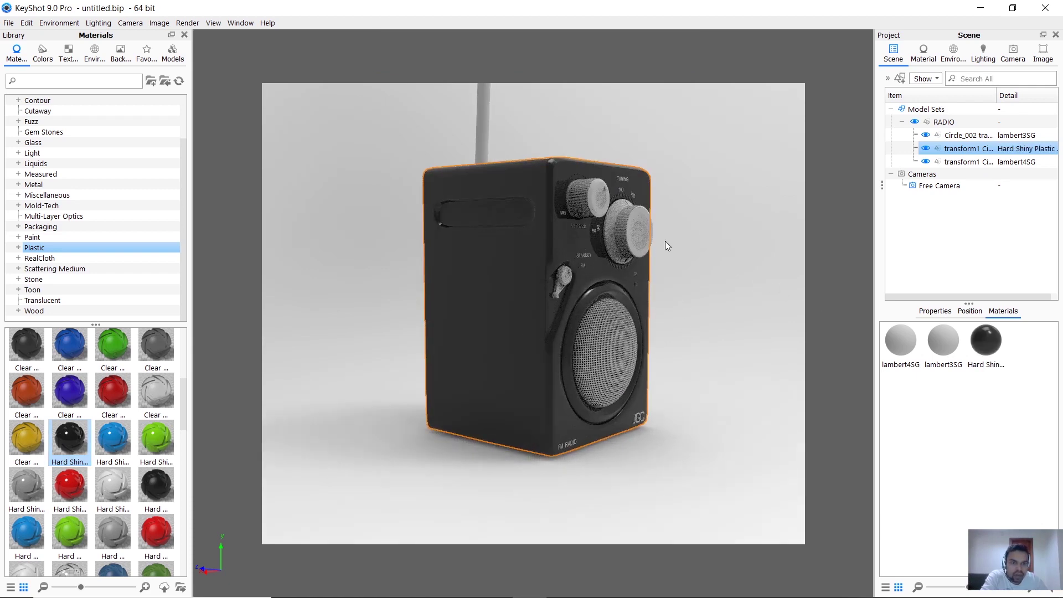
left_click_drag(665, 241, 547, 228)
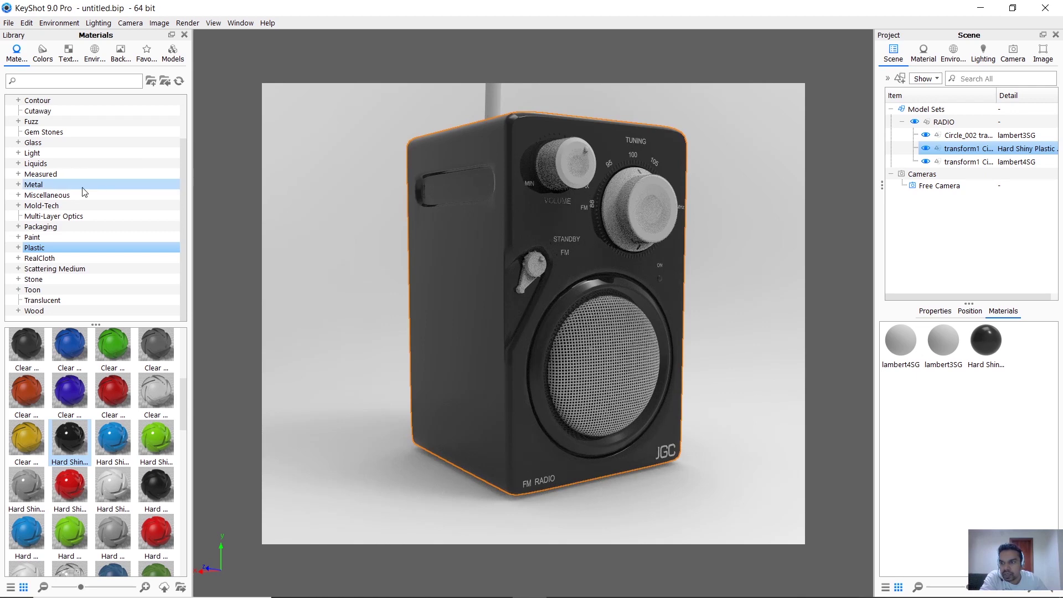
left_click(49, 186)
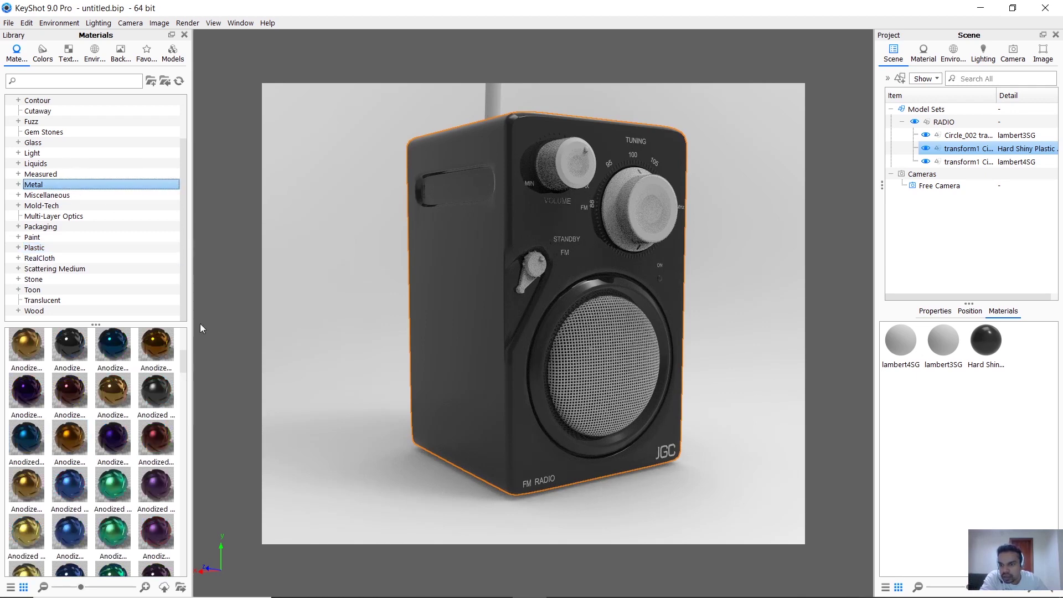
Drag Aluminum Polished from the top of the Metal list onto the radio's knobs and grille.
left_click_drag(180, 360, 191, 325)
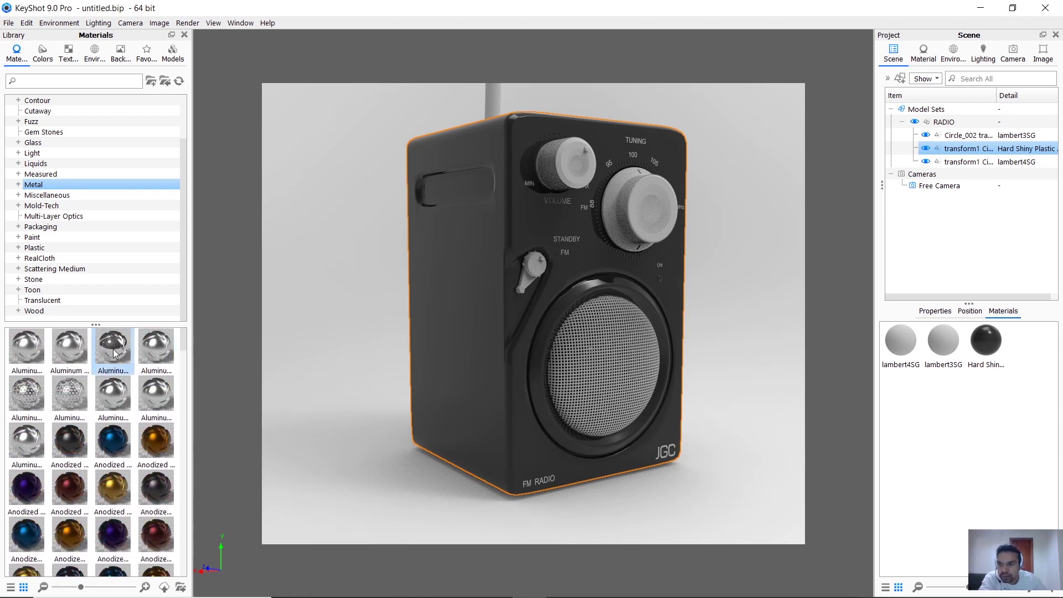
left_click_drag(107, 344, 651, 202)
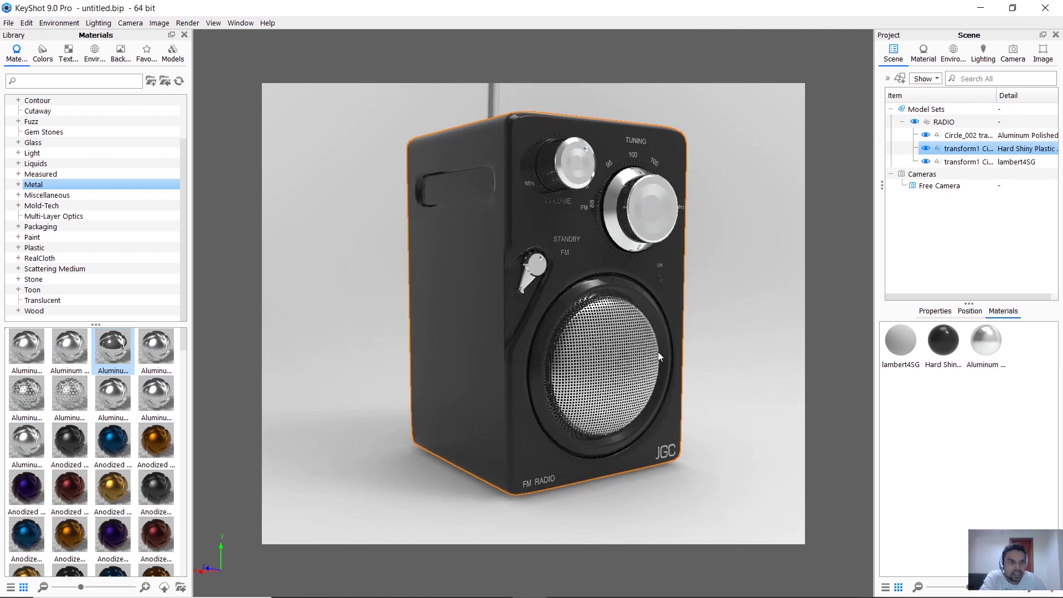
Briefly hide and re-show the body and knob parts, then select the transform1 lambert4SG labels part.
left_click(926, 148)
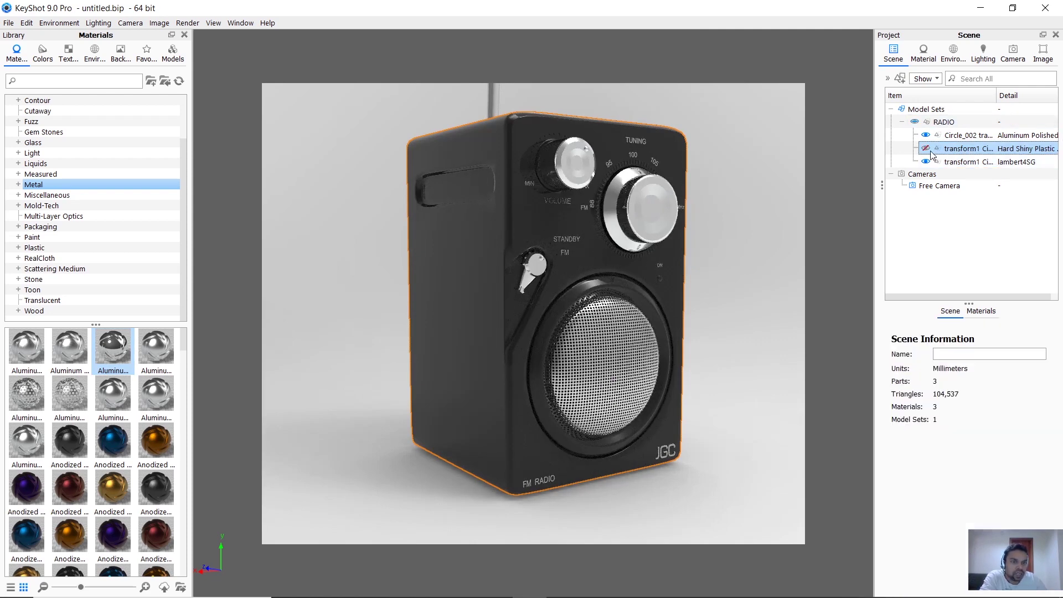
left_click(926, 148)
left_click(925, 135)
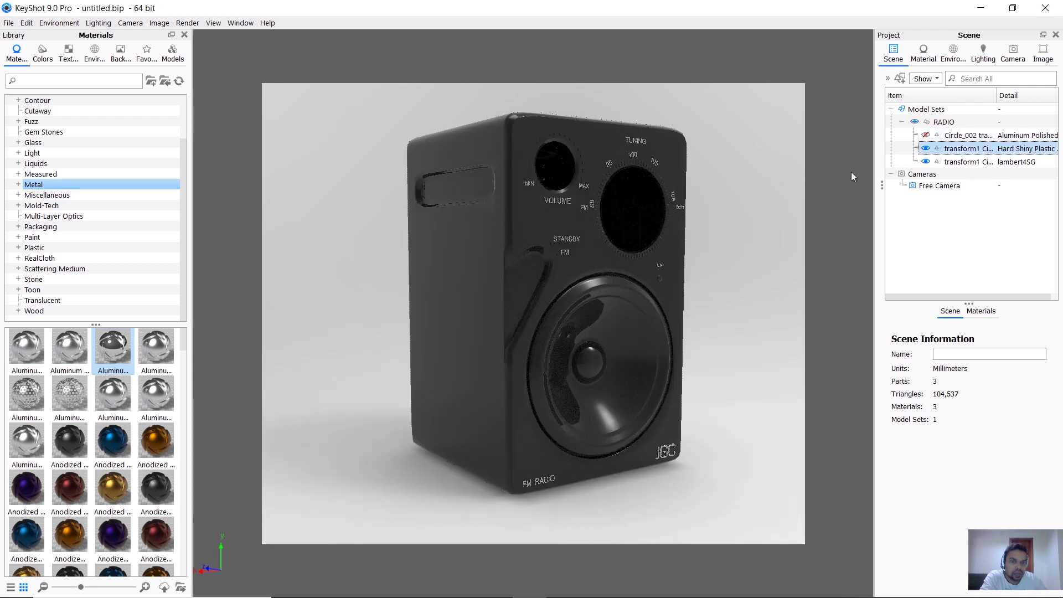
left_click(930, 135)
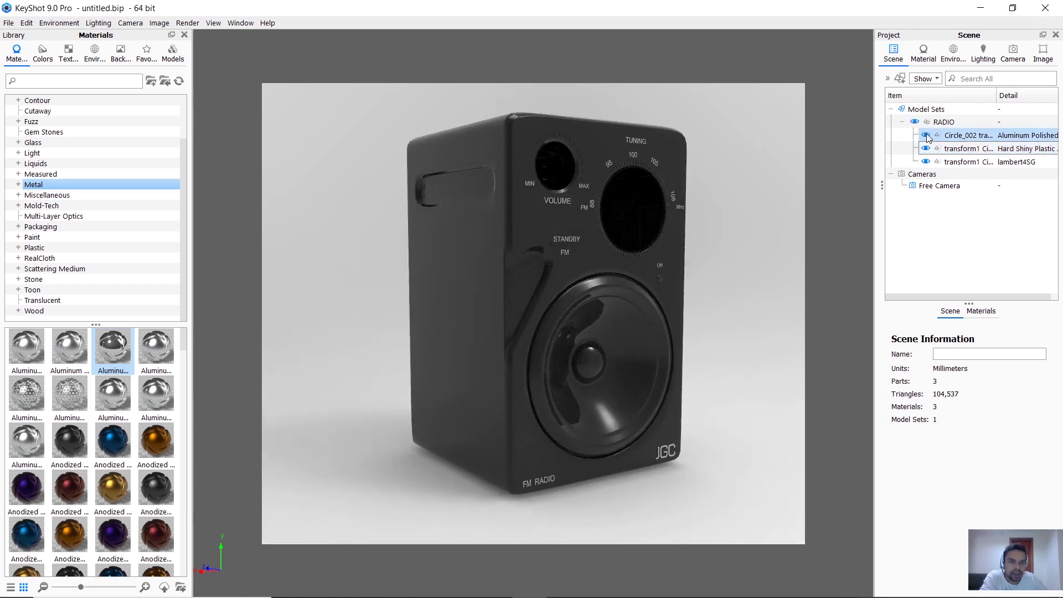
left_click(926, 136)
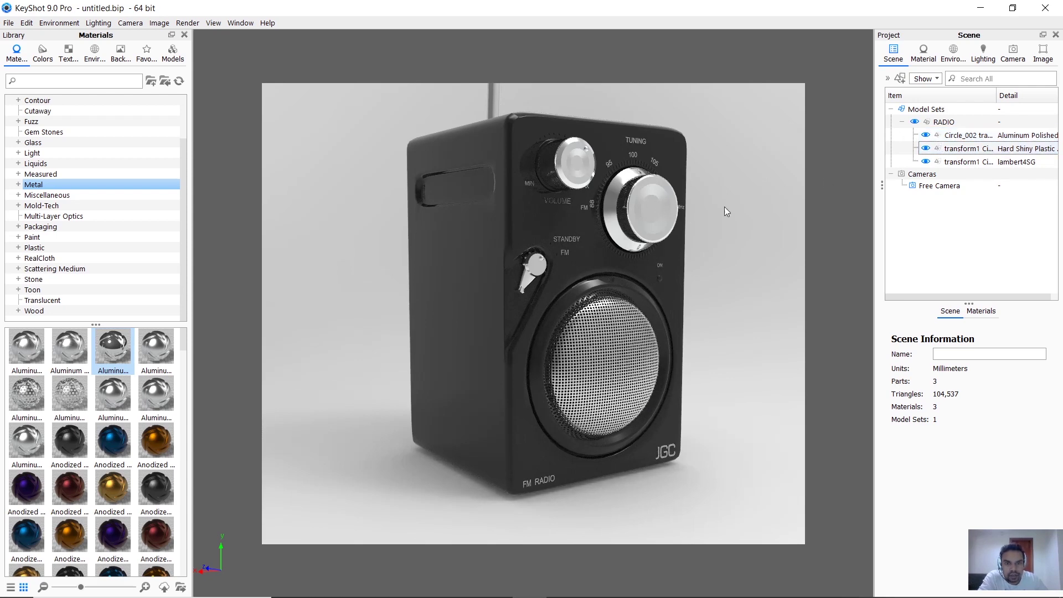
left_click(968, 161)
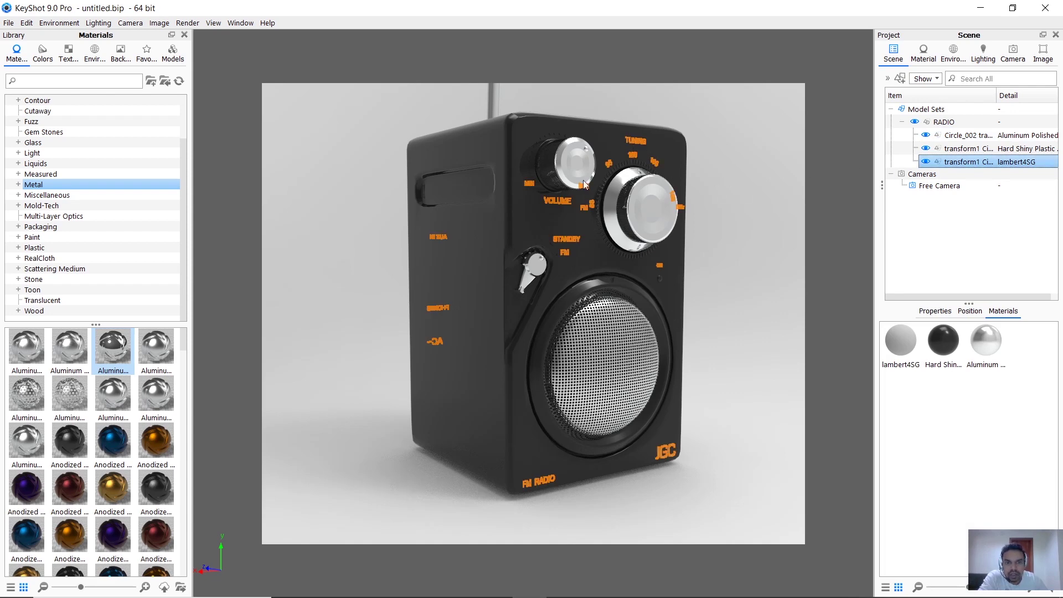
Apply Aluminum Polished to the printed labels, linking it to the existing aluminum material, then select the body.
left_click_drag(115, 352, 639, 141)
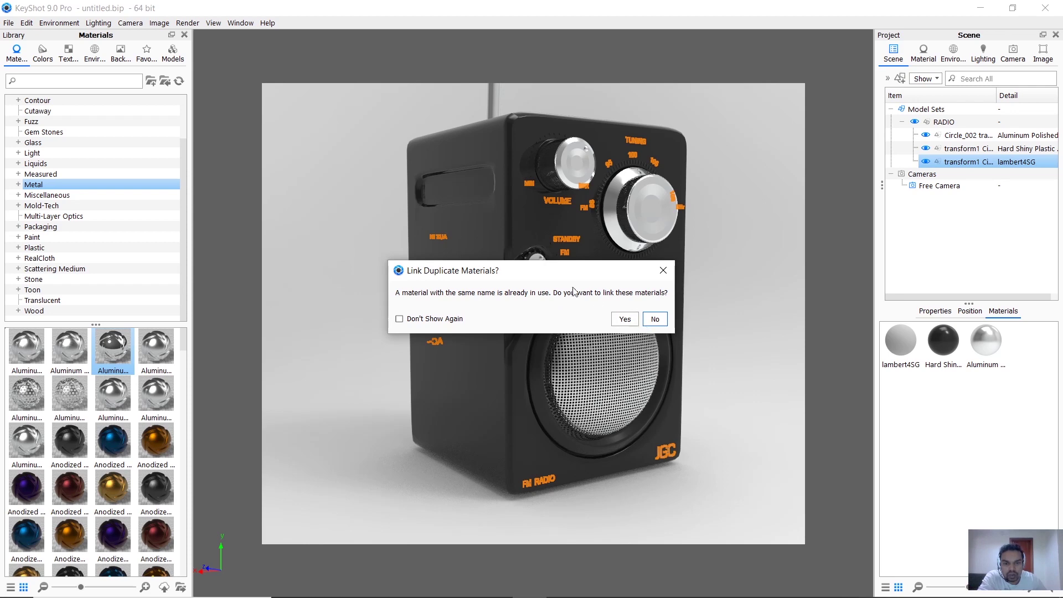
left_click(625, 319)
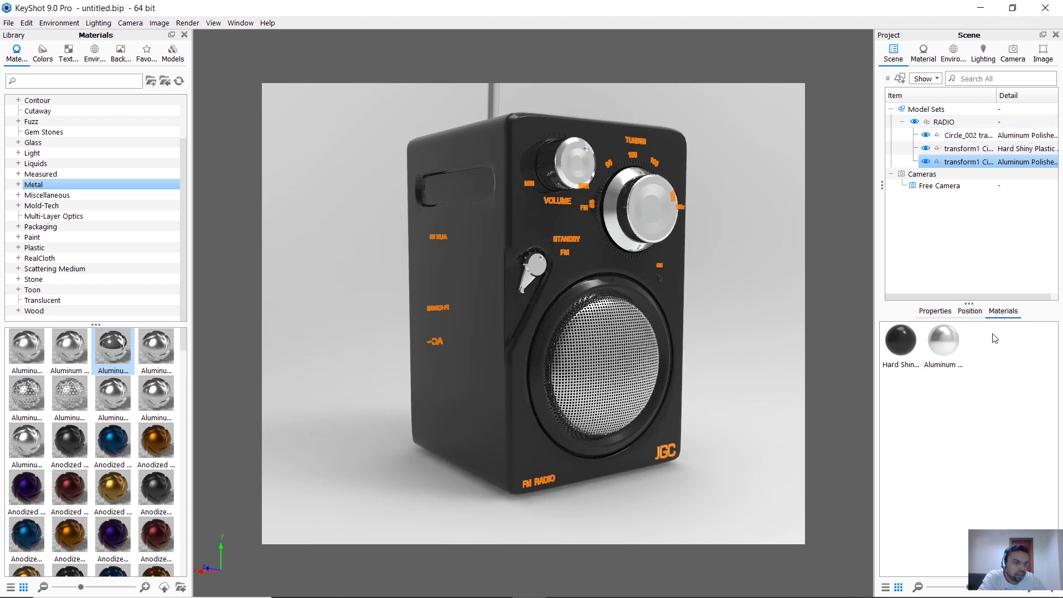
right_click(962, 337)
left_click(958, 443)
left_click(899, 387)
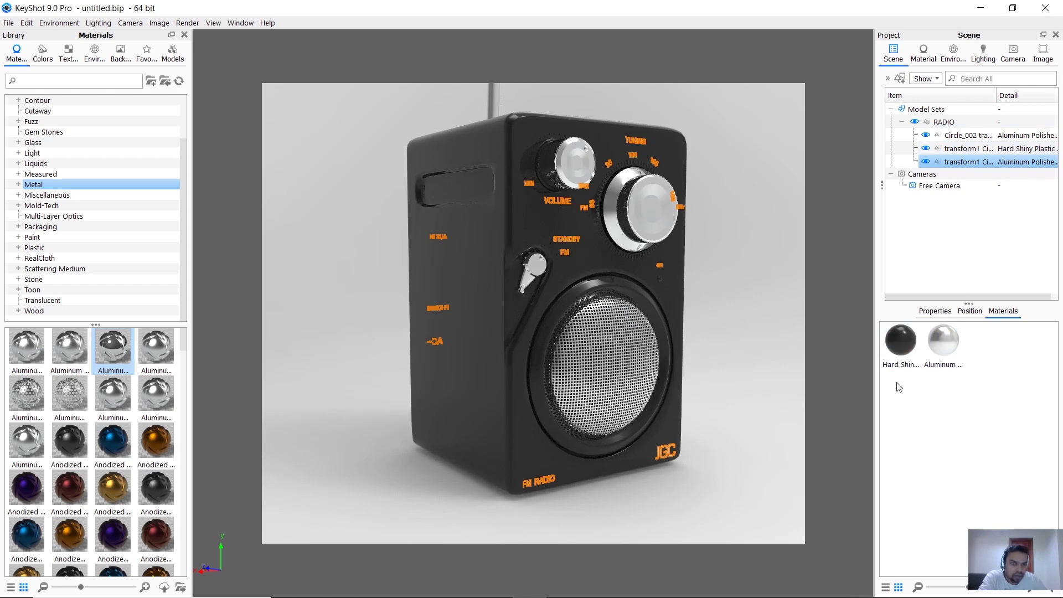
left_click(520, 214)
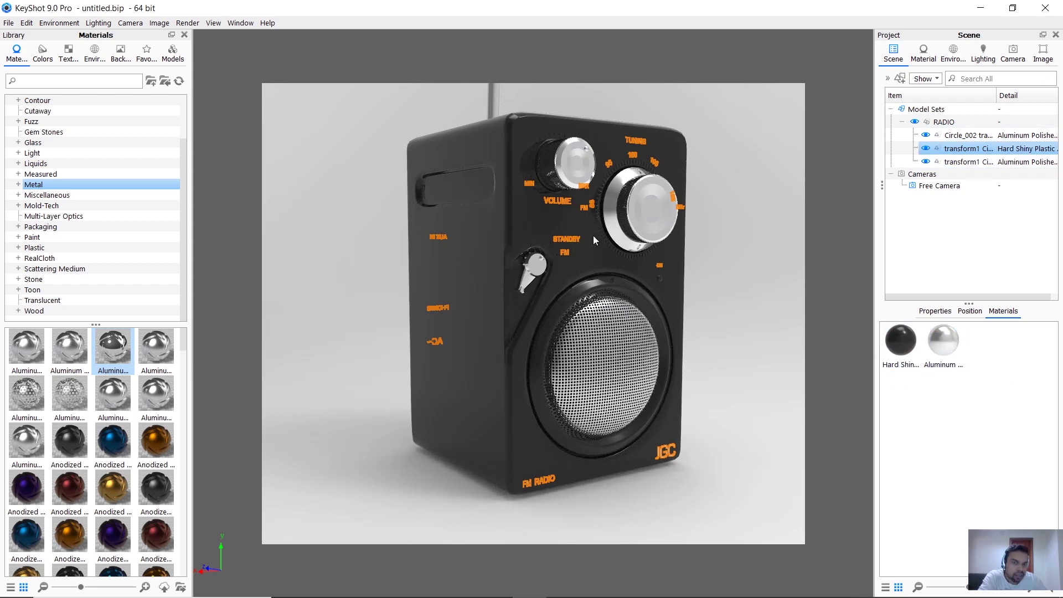
Select the aluminum parts, then zoom and orbit in on the tuning and volume knobs.
left_click(911, 333)
left_click(656, 202)
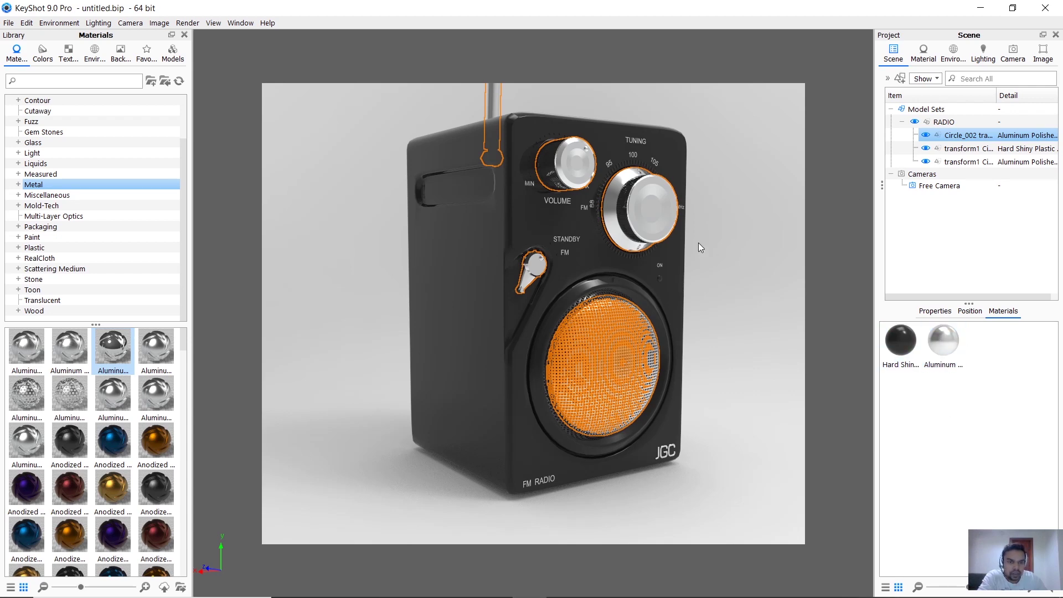
scroll(698, 243, "up", 3)
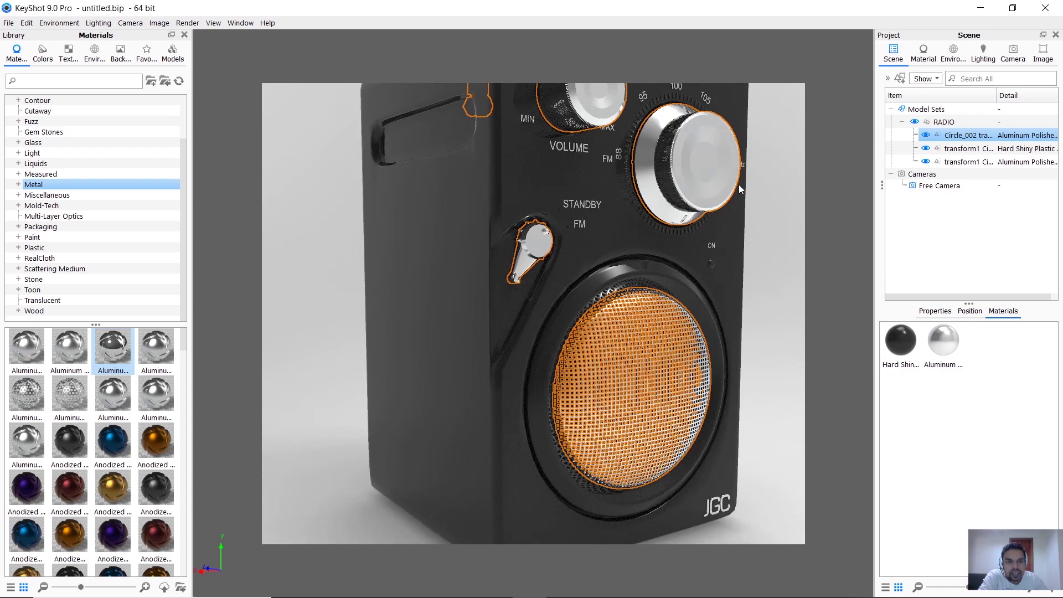
scroll(739, 189, "down", 2)
scroll(720, 177, "up", 4)
middle_click_drag(686, 227, 643, 298)
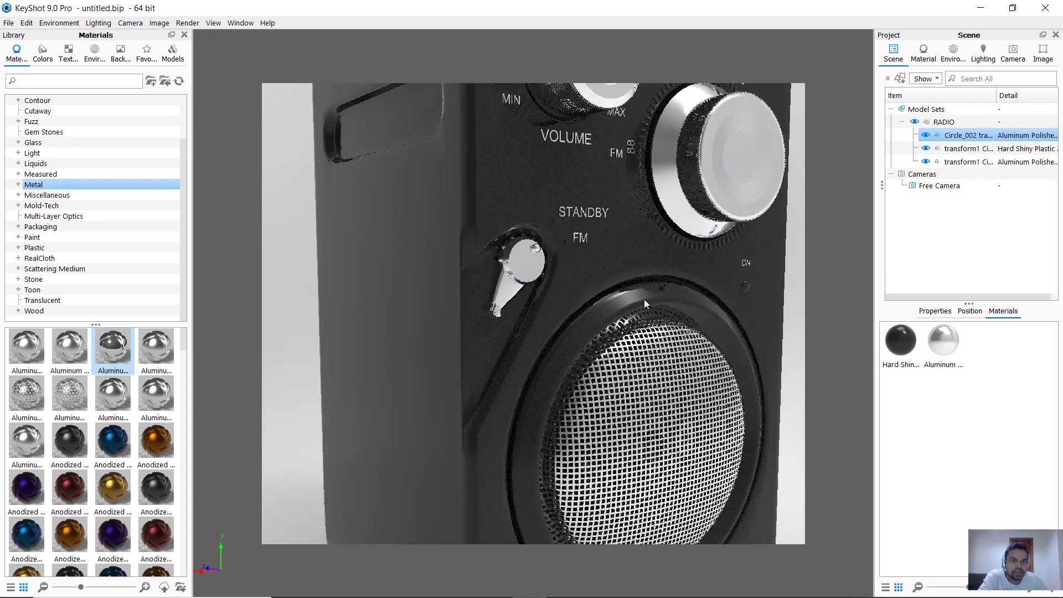
left_click_drag(644, 299, 663, 229)
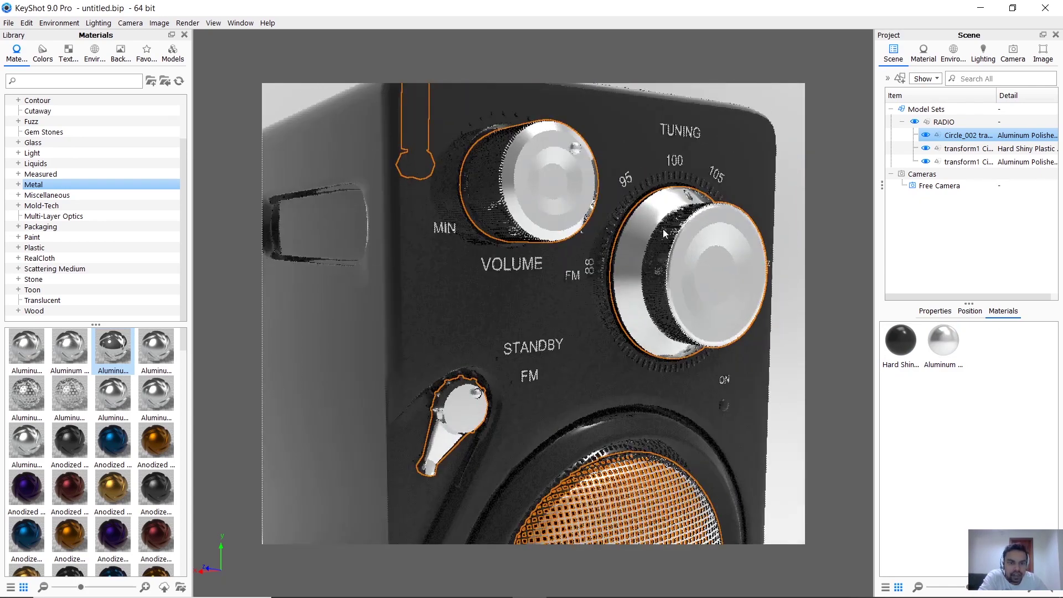
Open Aluminum Polished #1 in the Material tab and set its Roughness to 0.1.
double_click(720, 257)
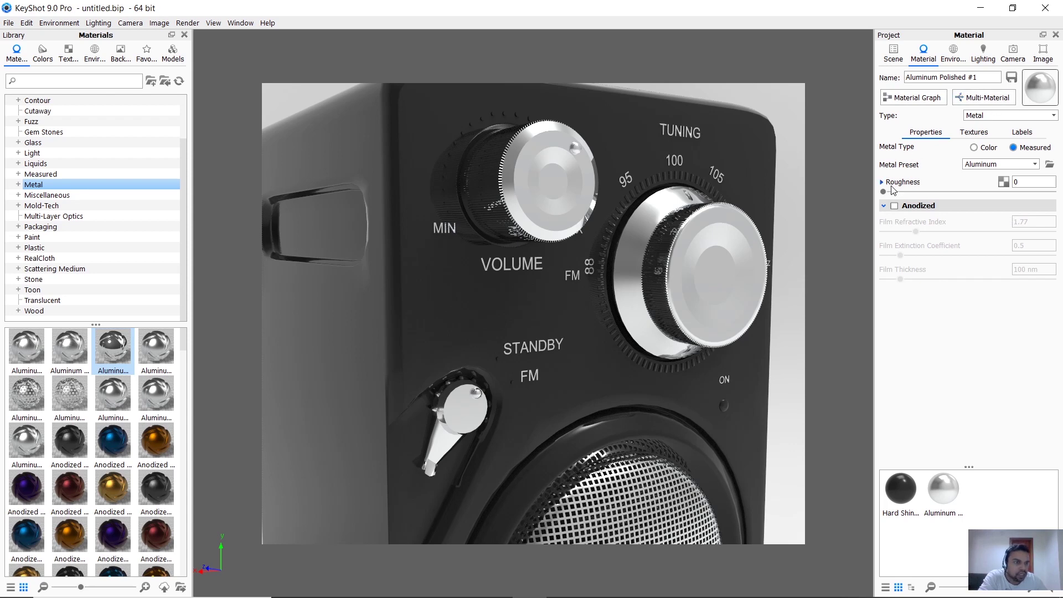
left_click(1016, 183)
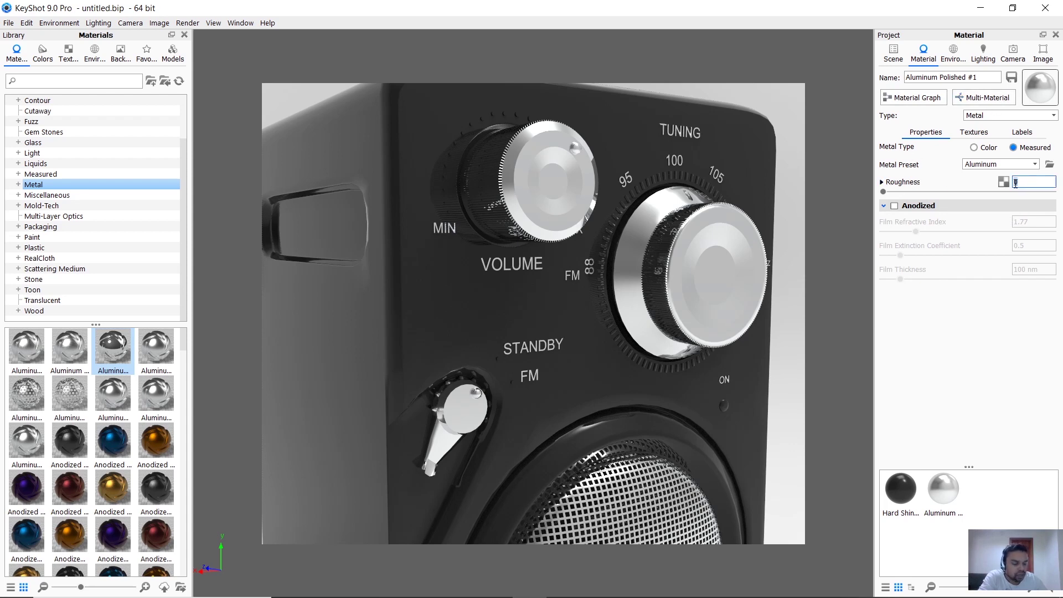
type("0.1")
key("Return")
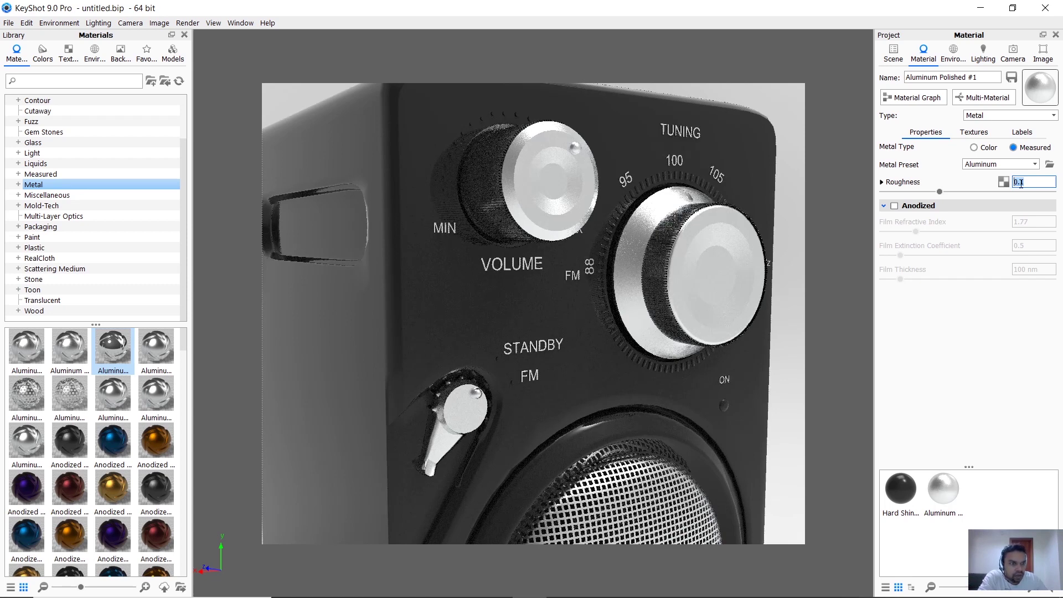
left_click(1028, 183)
key("Return")
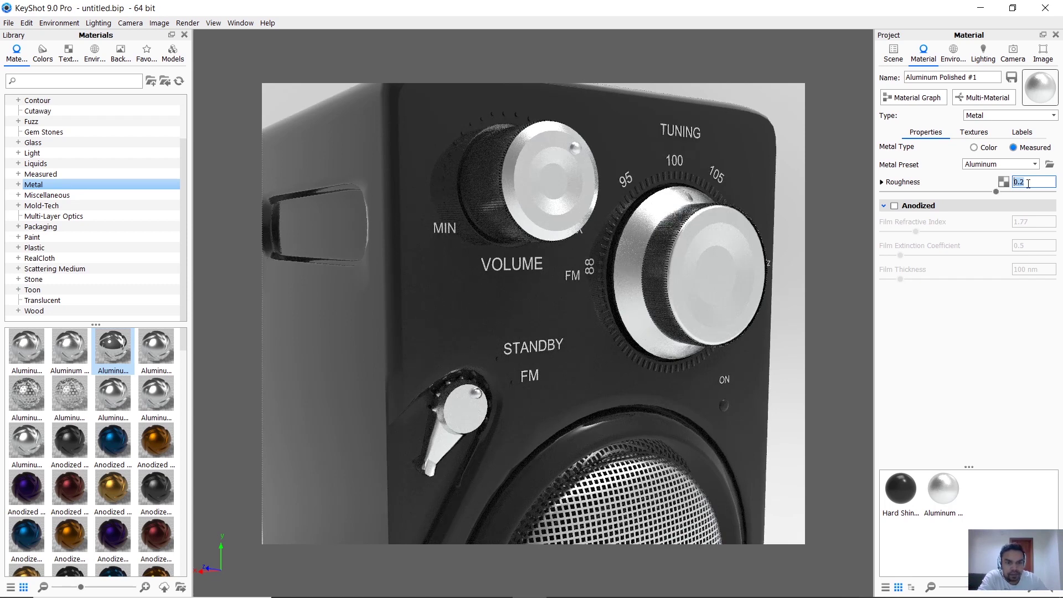
scroll(777, 192, "down", 3)
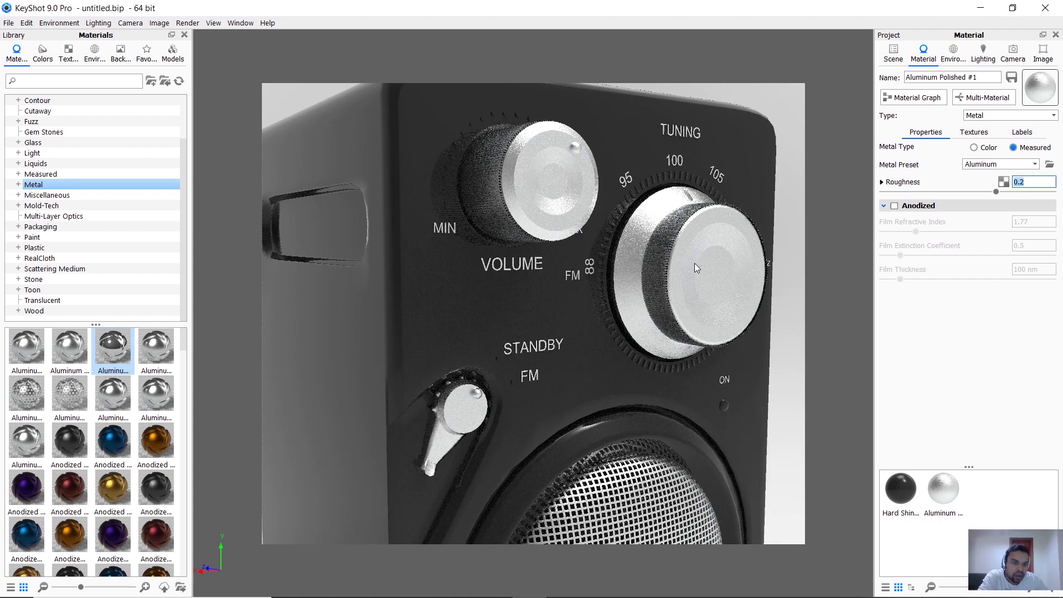
scroll(695, 266, "up", 3)
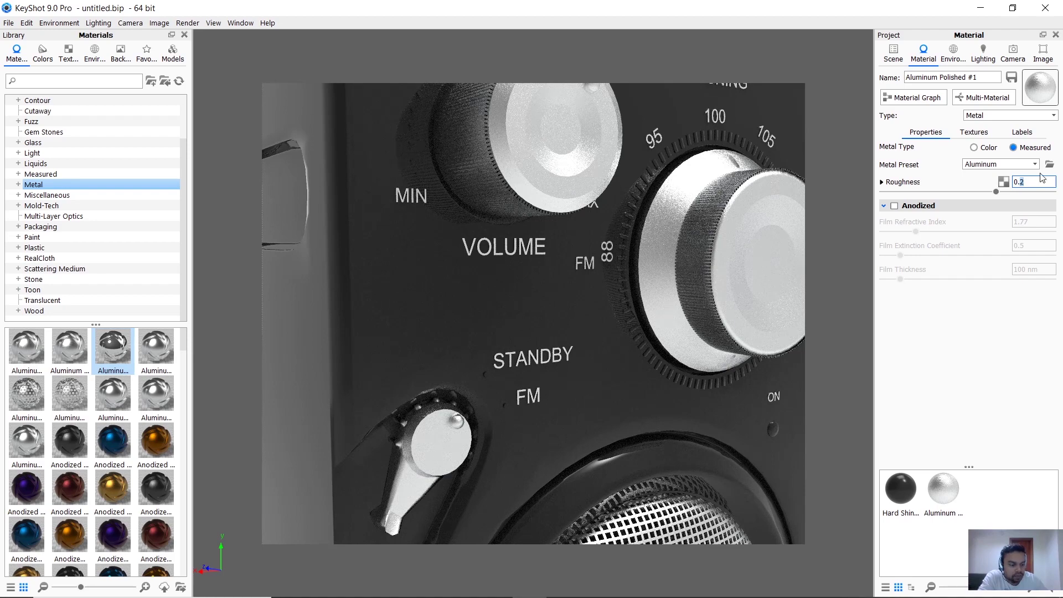
key("Return")
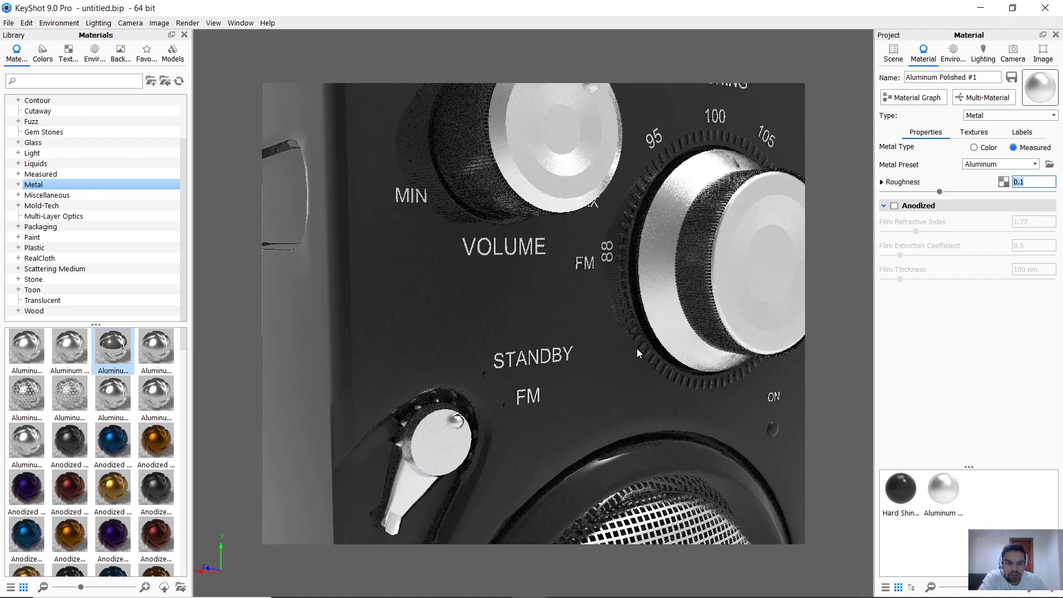
scroll(636, 347, "down", 1)
scroll(456, 329, "down", 2)
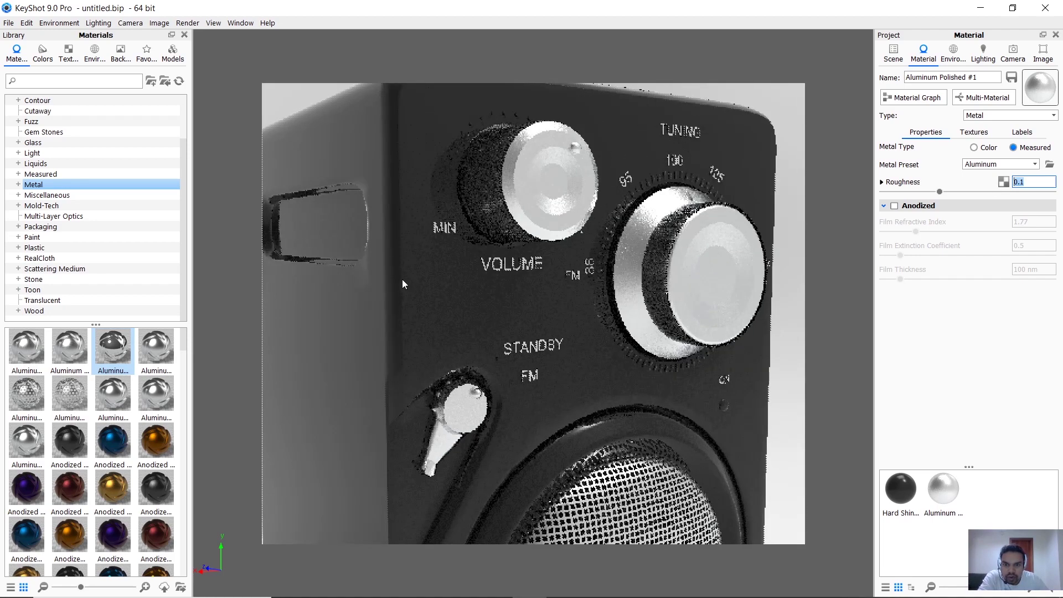
Set the Hard Shiny Plastic Black #1 body material's roughness to 0.1.
double_click(385, 266)
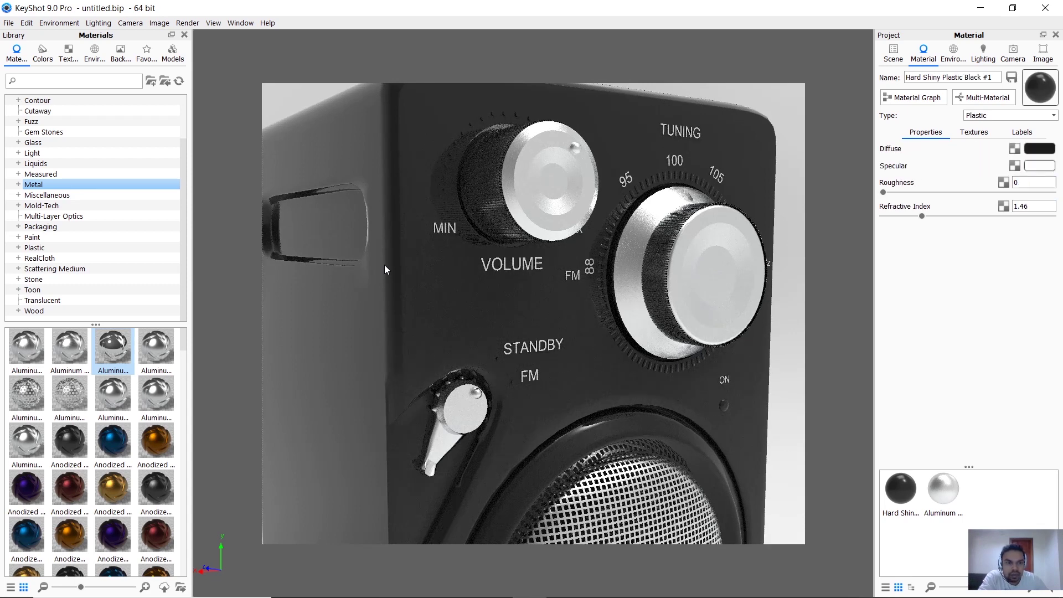
double_click(1016, 183)
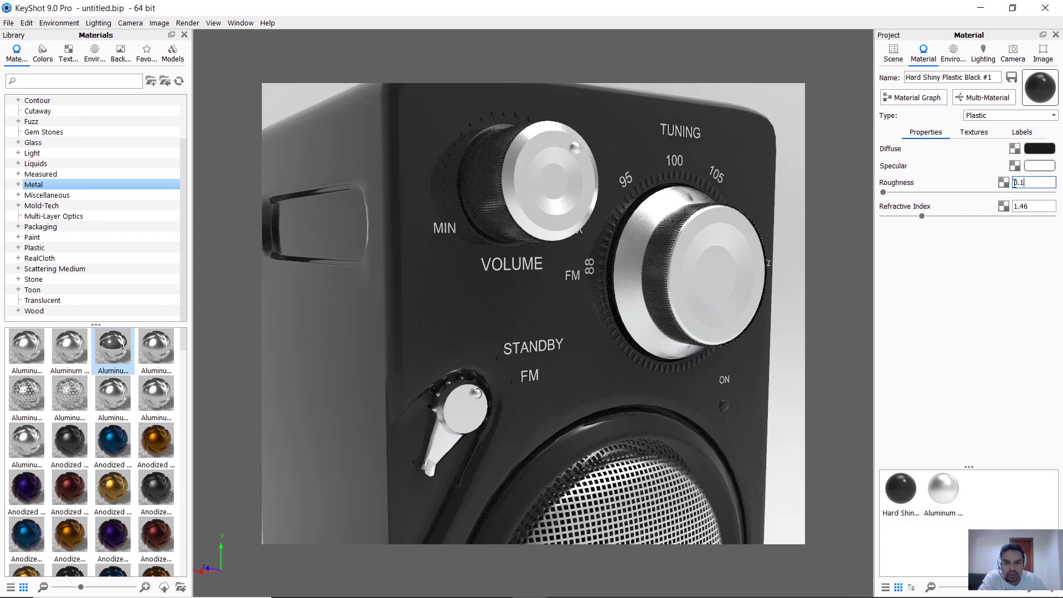
type("0.1")
key("Return")
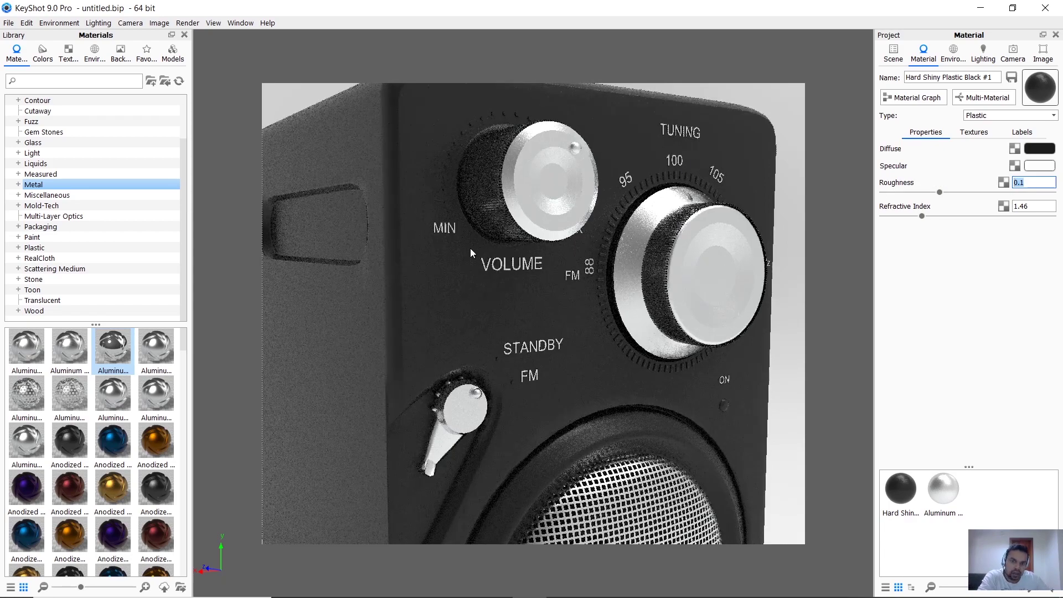
Orbit and zoom the view to frame the whole radio from a three-quarter front angle.
left_click_drag(470, 248, 584, 271)
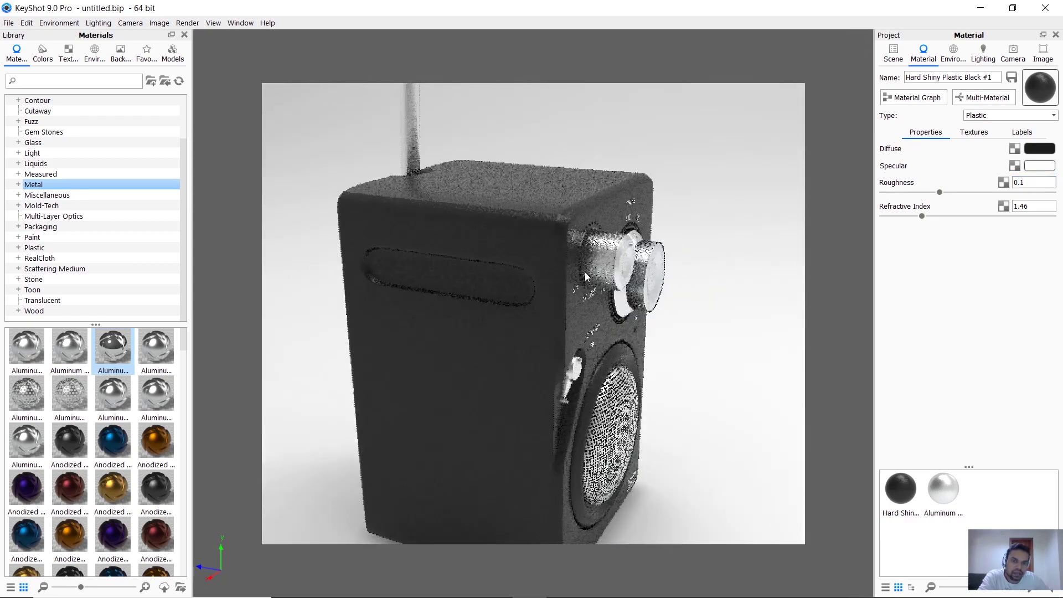
scroll(584, 271, "up", 10)
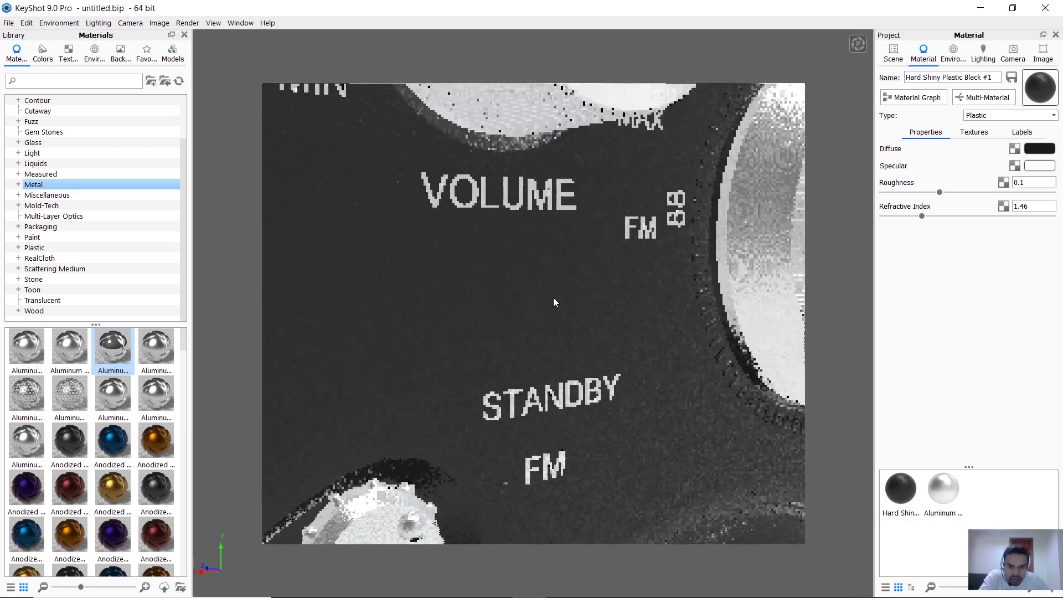
scroll(567, 317, "up", 5)
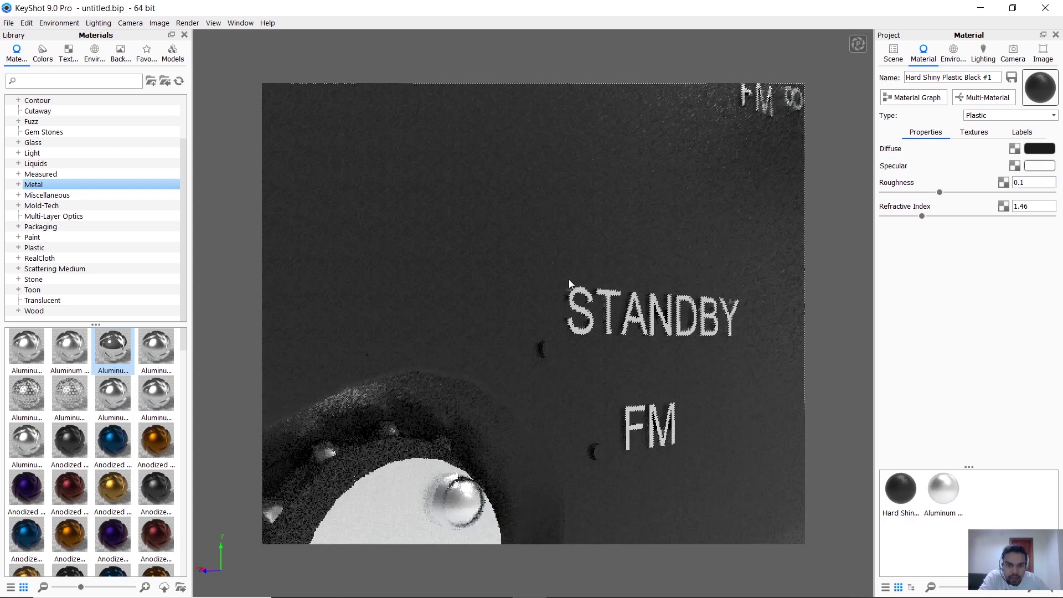
scroll(569, 279, "up", 2)
scroll(569, 279, "down", 5)
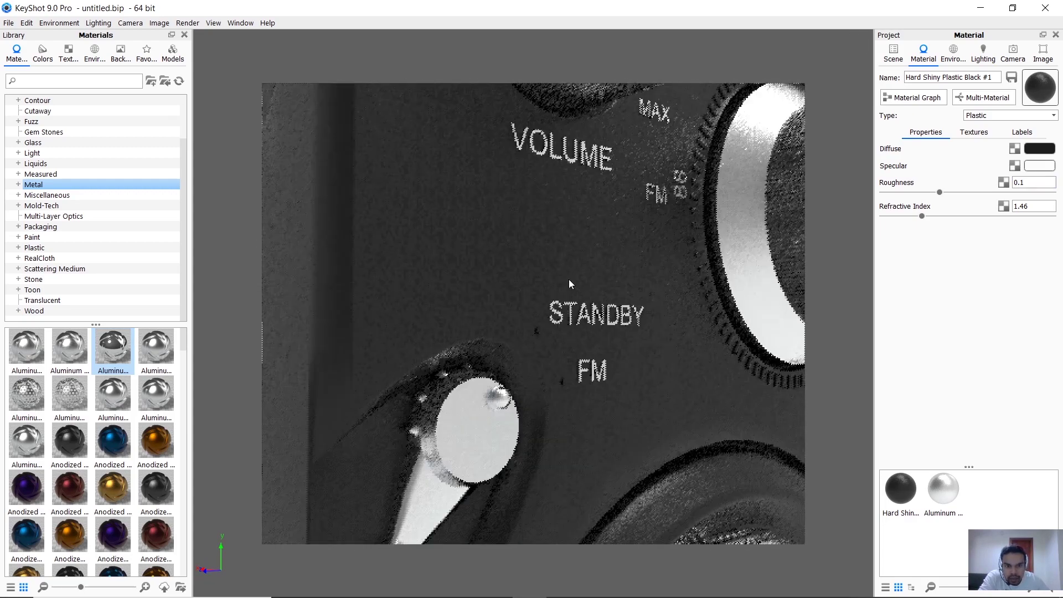
scroll(607, 290, "down", 10)
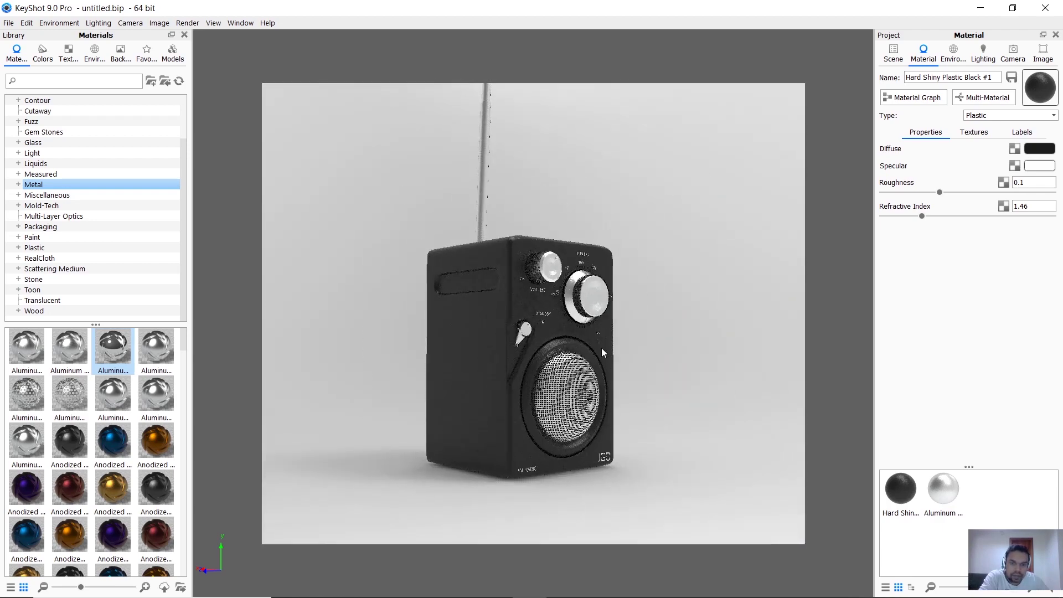
left_click_drag(512, 374, 318, 356)
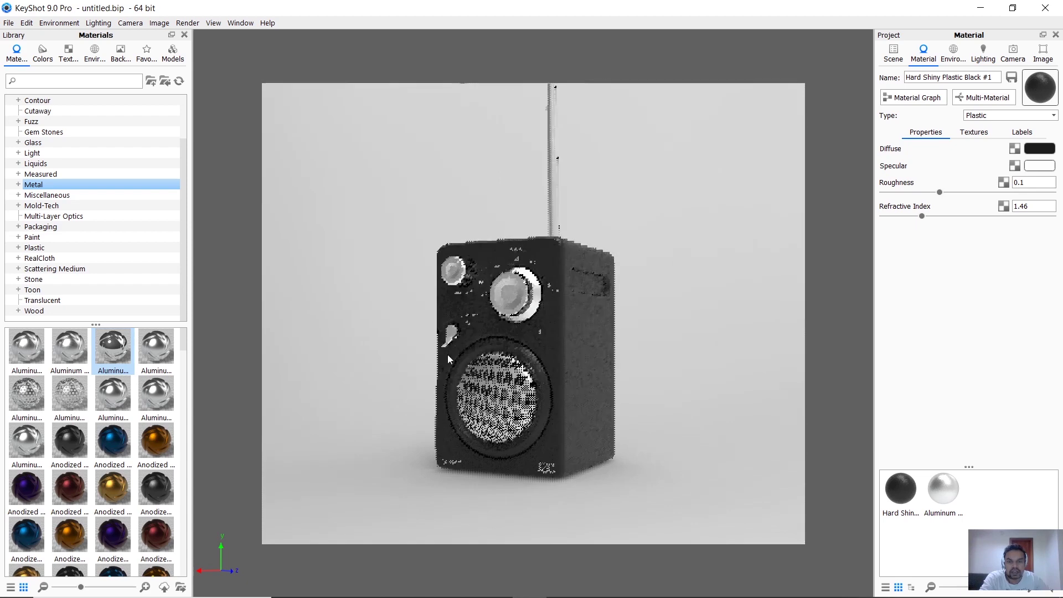
left_click_drag(553, 337, 580, 336)
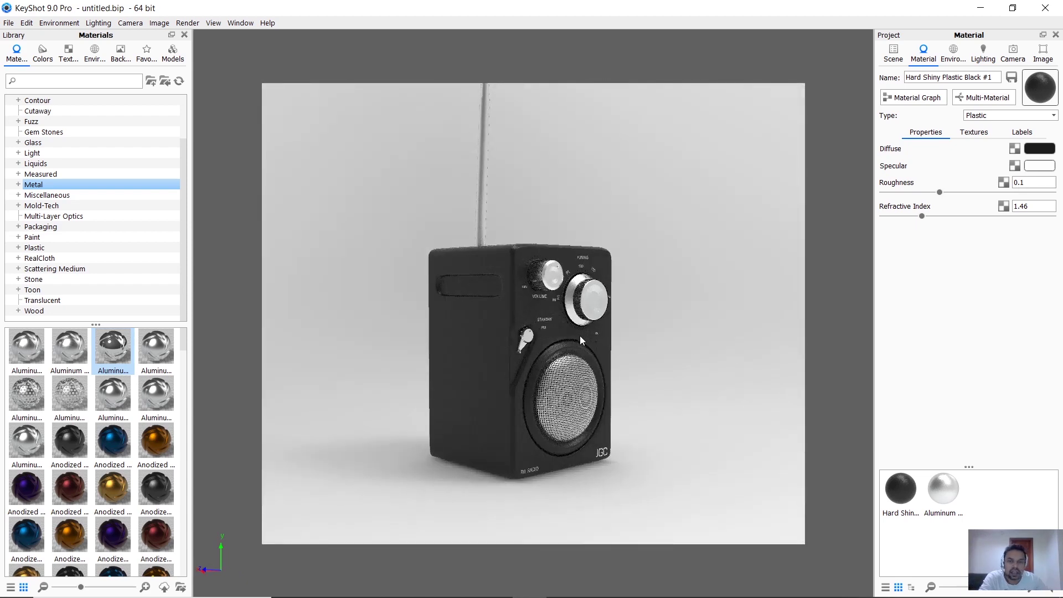
scroll(580, 335, "up", 3)
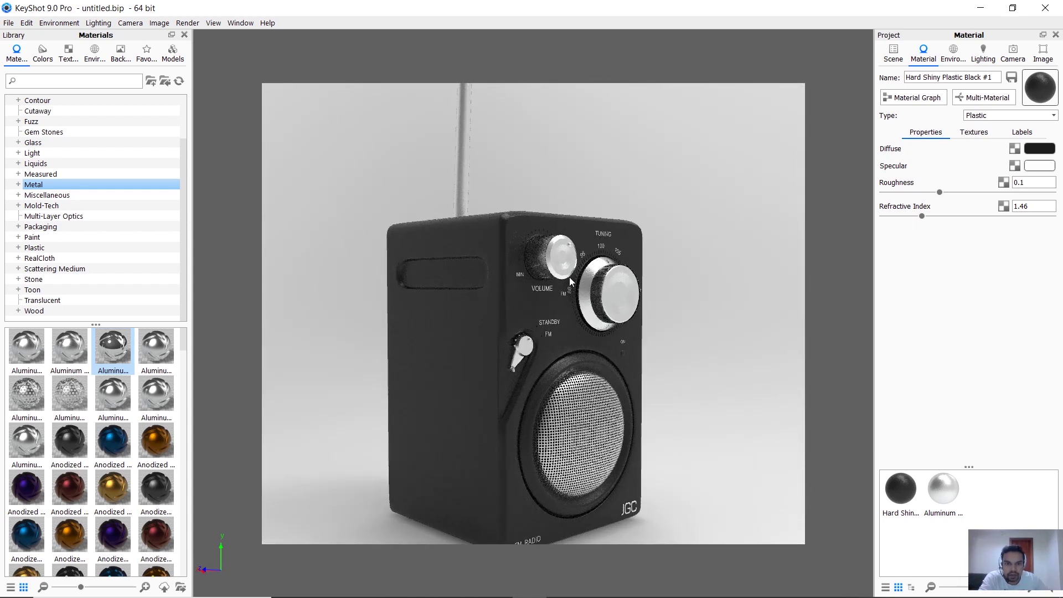
scroll(581, 294, "down", 3)
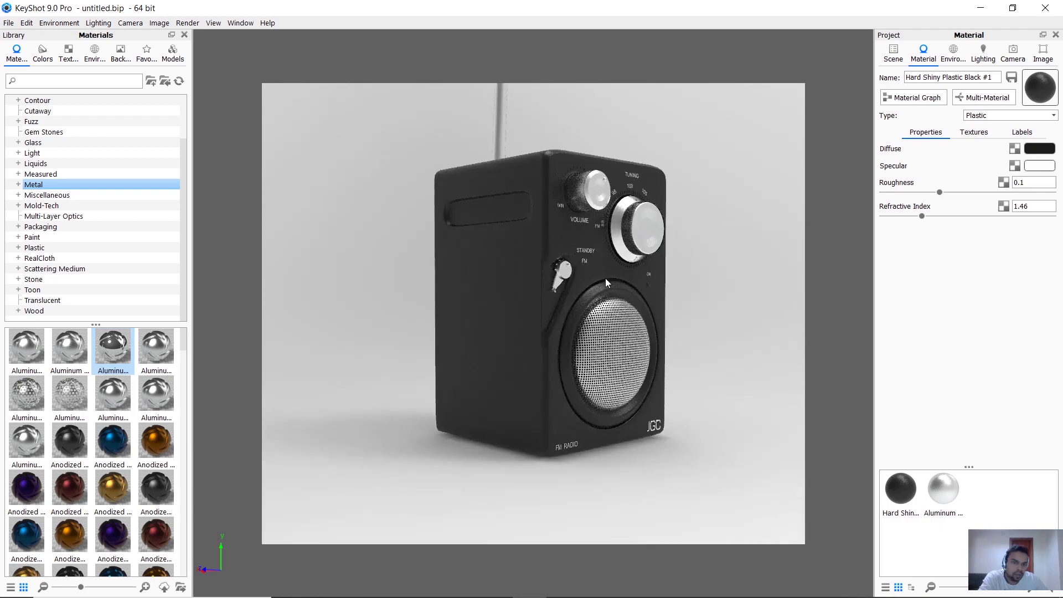
left_click_drag(605, 278, 569, 273)
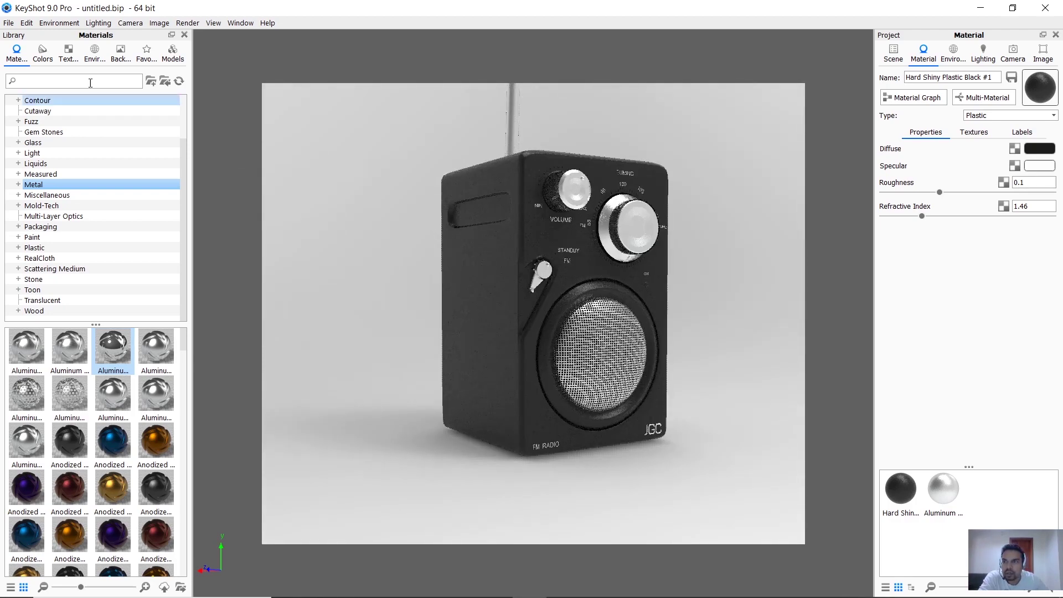
Apply the Studio environment 3 Panels Tilted 4K from the Library to the radio scene.
left_click(95, 53)
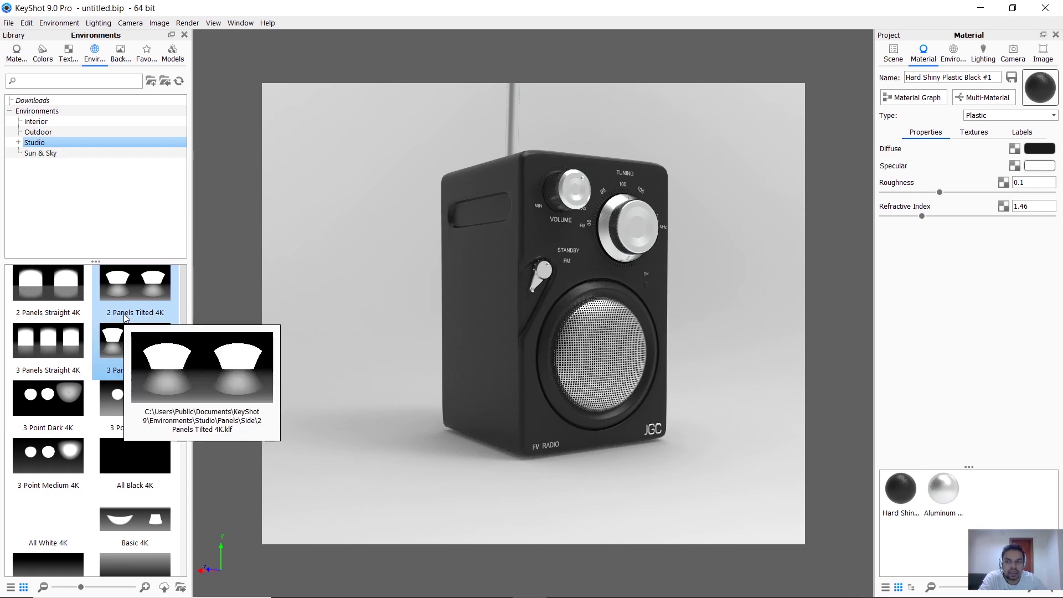
left_click(45, 143)
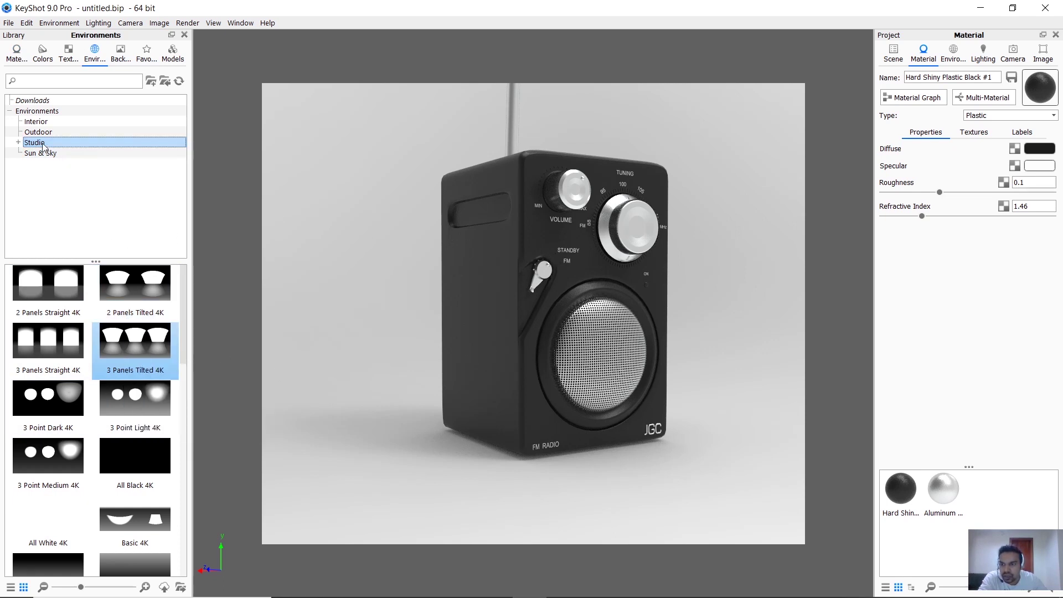
double_click(138, 344)
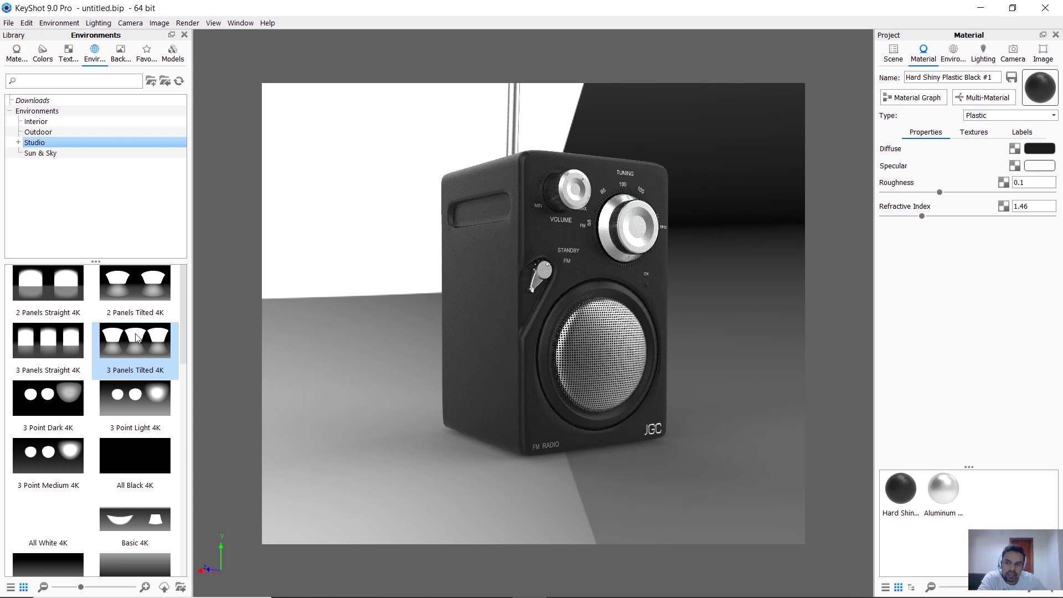
left_click_drag(137, 338, 350, 333)
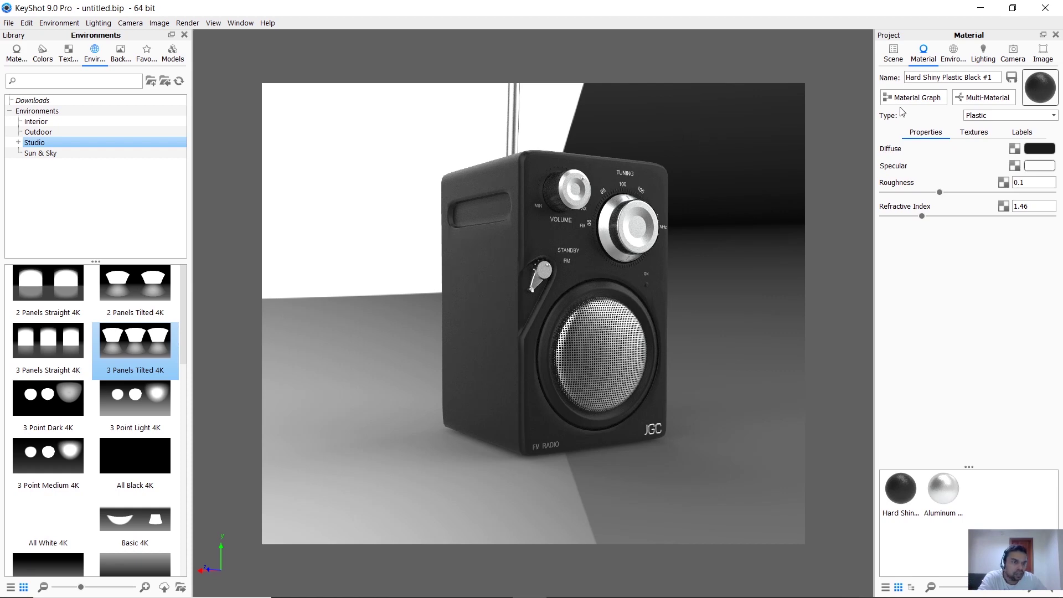
Rotate the 3 Panels Tilted 4K environment to 291° in the Environment settings.
left_click(952, 53)
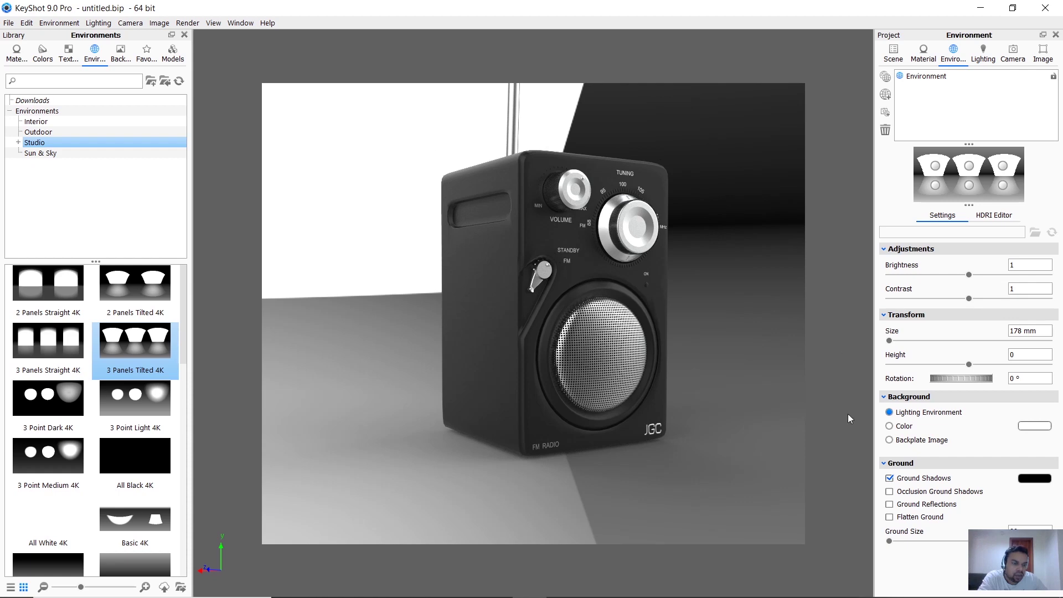
mouse_move(974, 377)
left_mouse_down()
mouse_move(937, 381)
mouse_move(954, 378)
left_mouse_up()
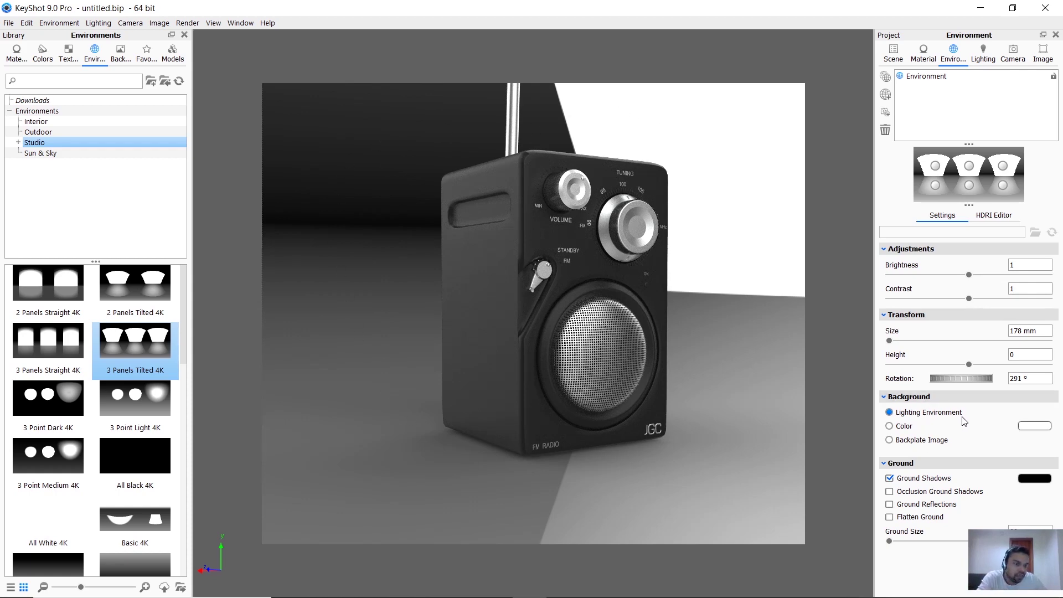
Replace the white backdrop with a solid dark grey (#696969) background colour.
left_click(889, 426)
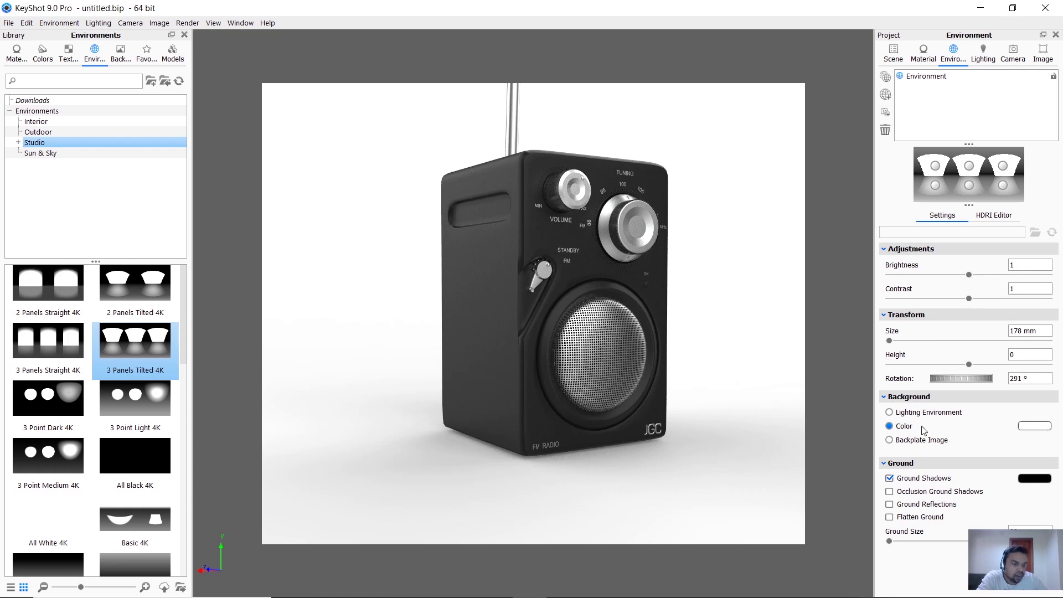
left_click(1035, 426)
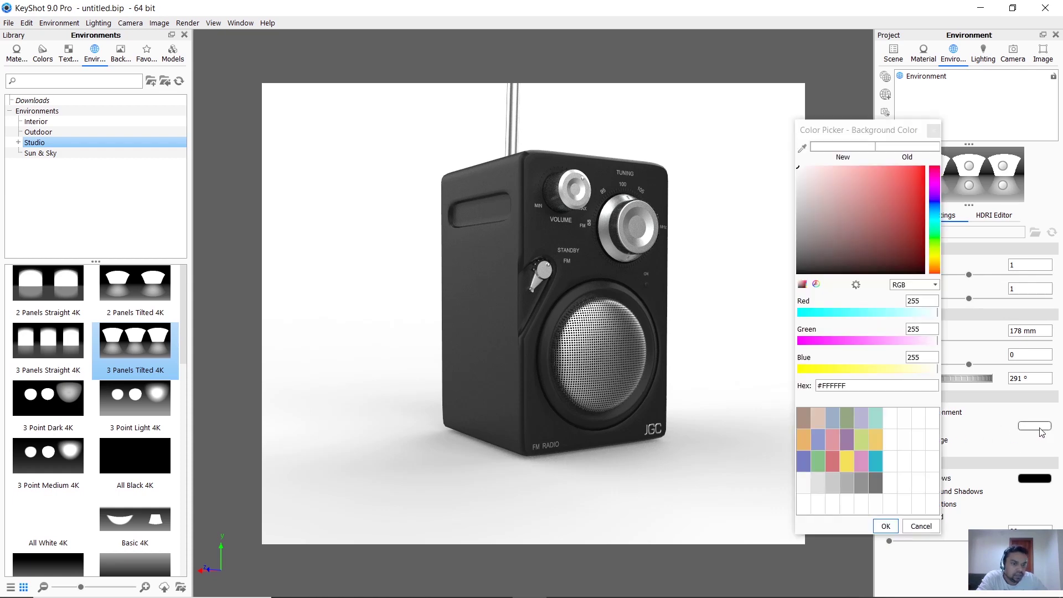
left_click_drag(862, 220, 797, 255)
key("Return")
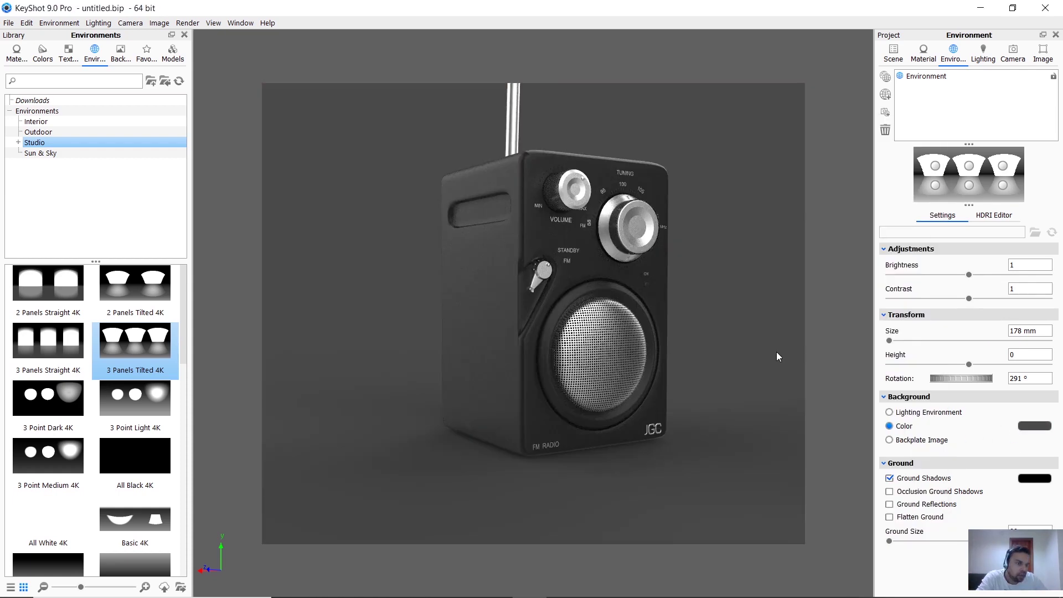
Orbit and zoom the camera closer to the radio's front.
left_click_drag(746, 290, 661, 291)
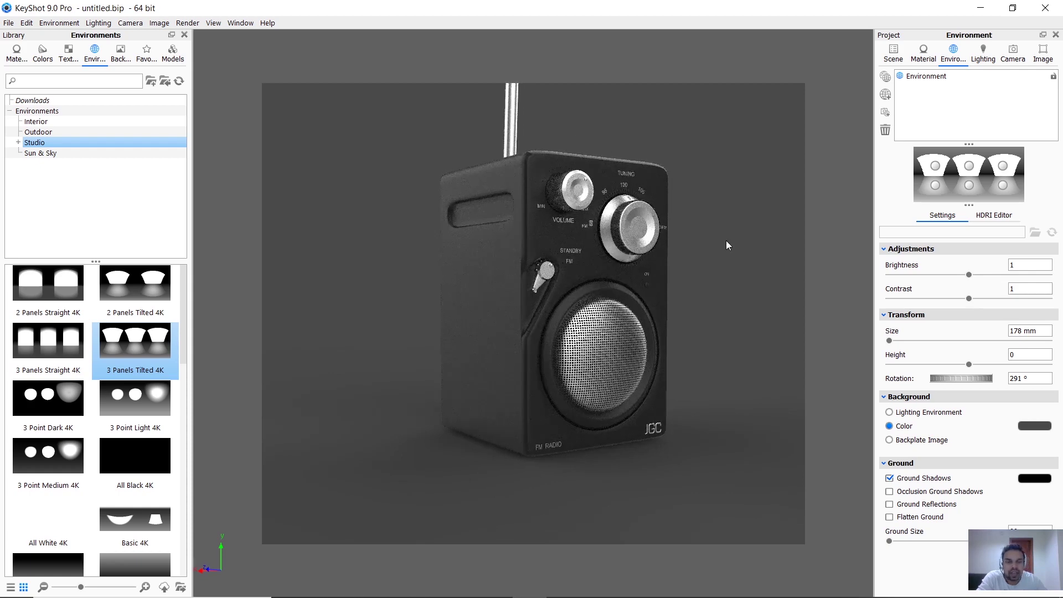
left_click_drag(726, 241, 681, 289)
scroll(680, 286, "up", 2)
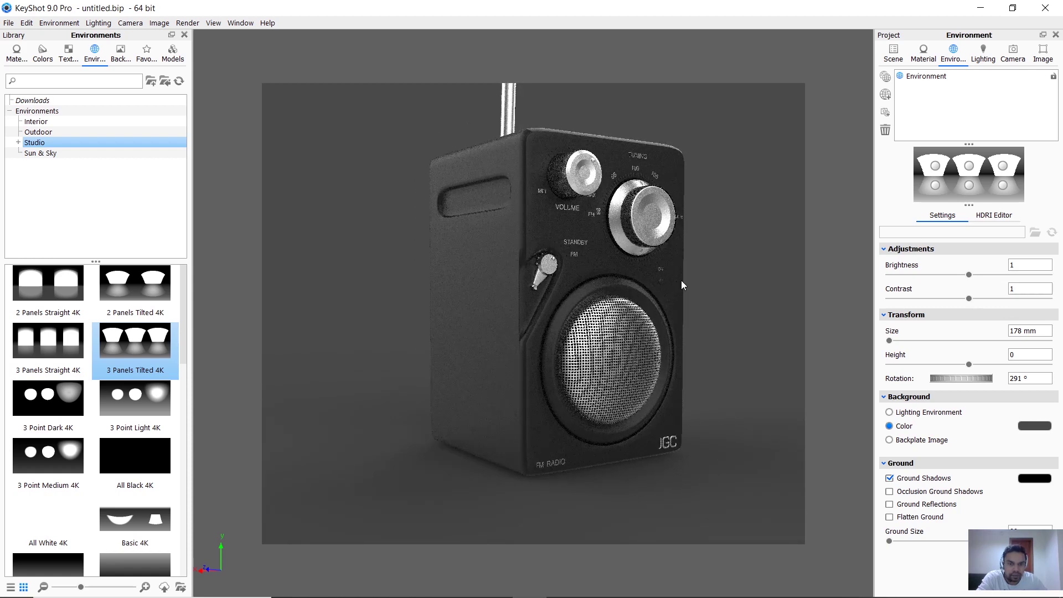
left_click(681, 281)
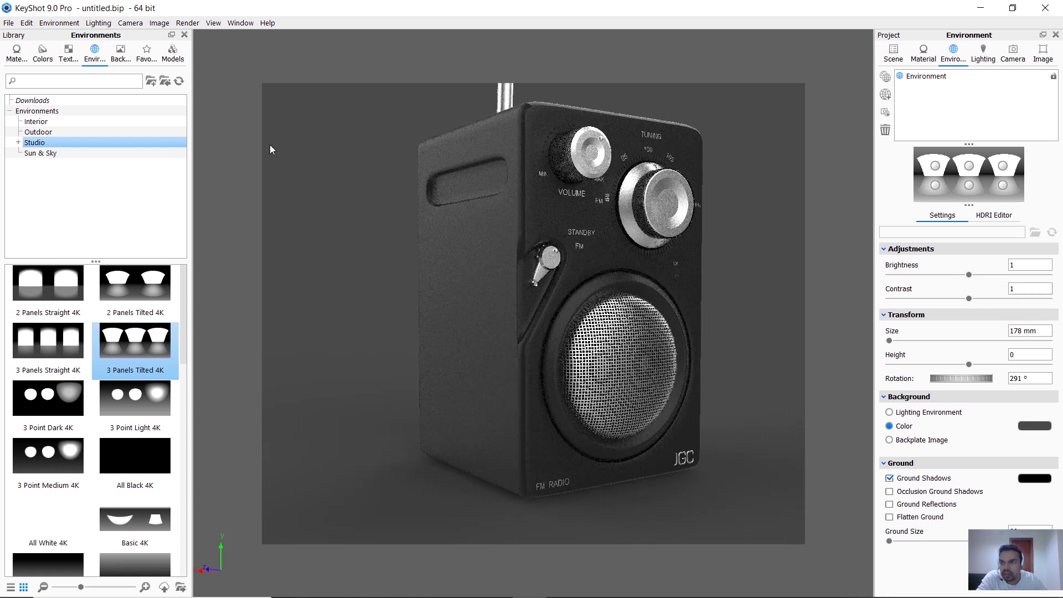
left_click(188, 23)
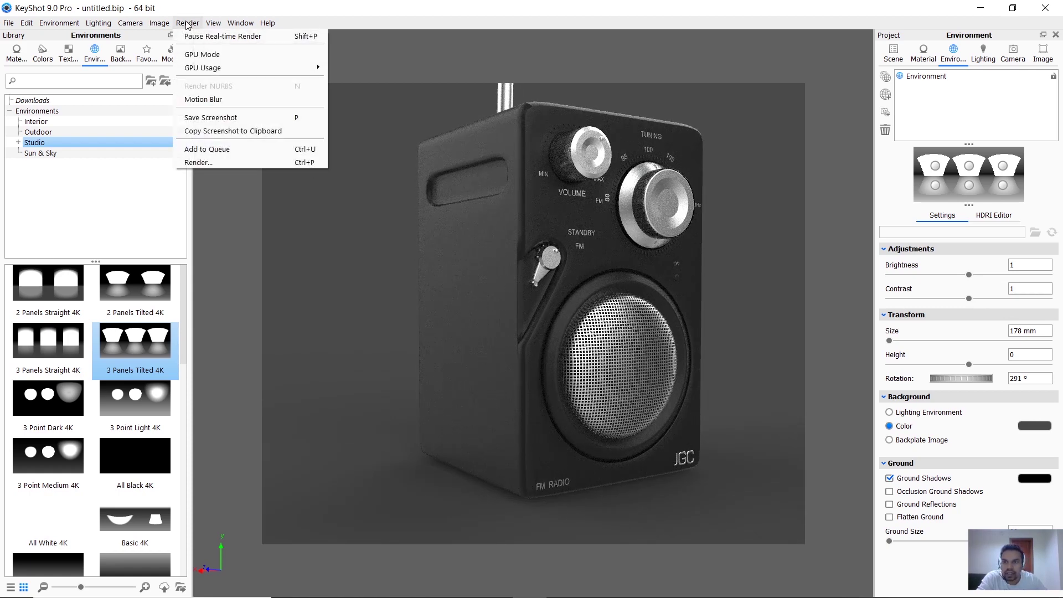
Rename the still image output to RADIO in the Render settings.
left_click(195, 163)
left_click_drag(389, 128, 96, 102)
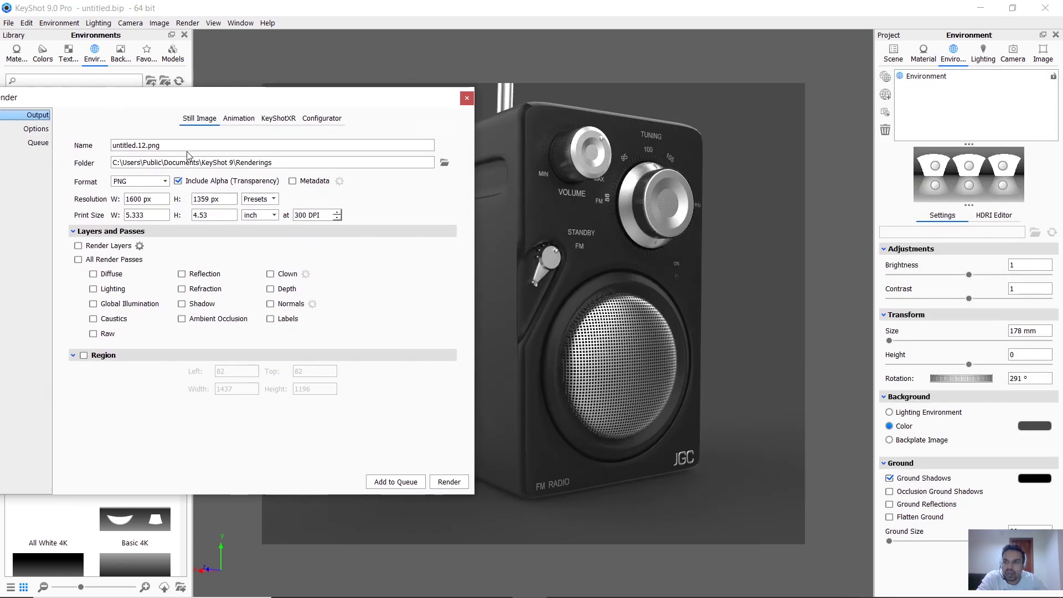
left_click_drag(187, 146, 107, 147)
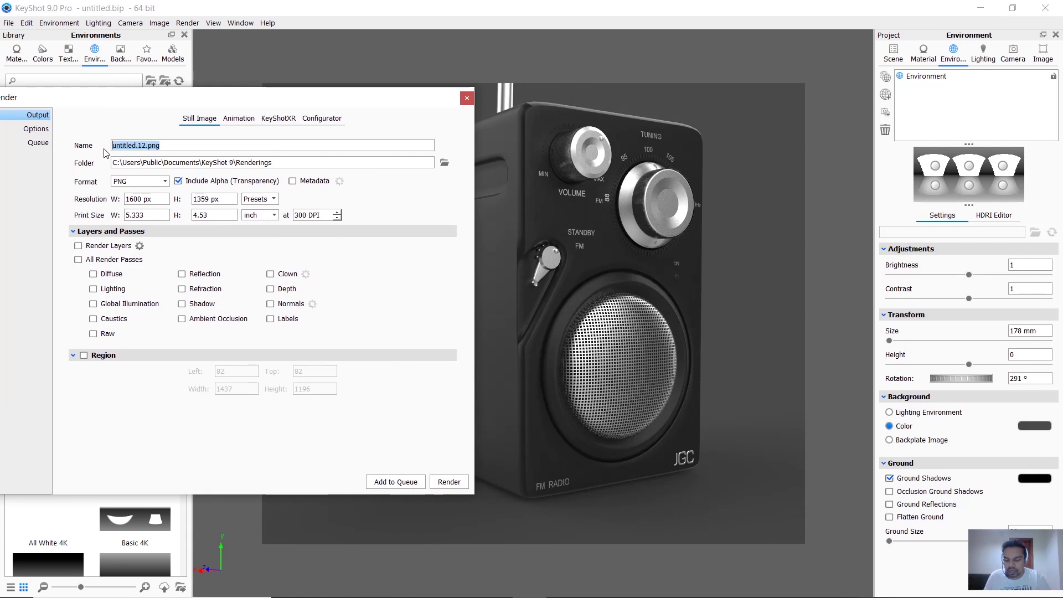
type("RADIO")
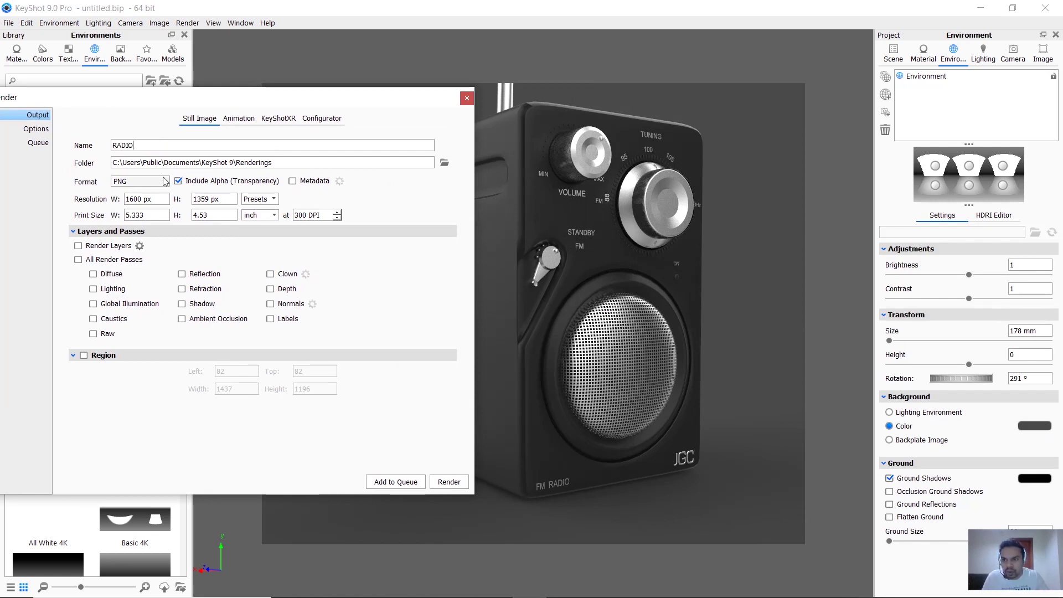
Save the render output to the Desktop RADIO folder in PNG format.
left_click(444, 163)
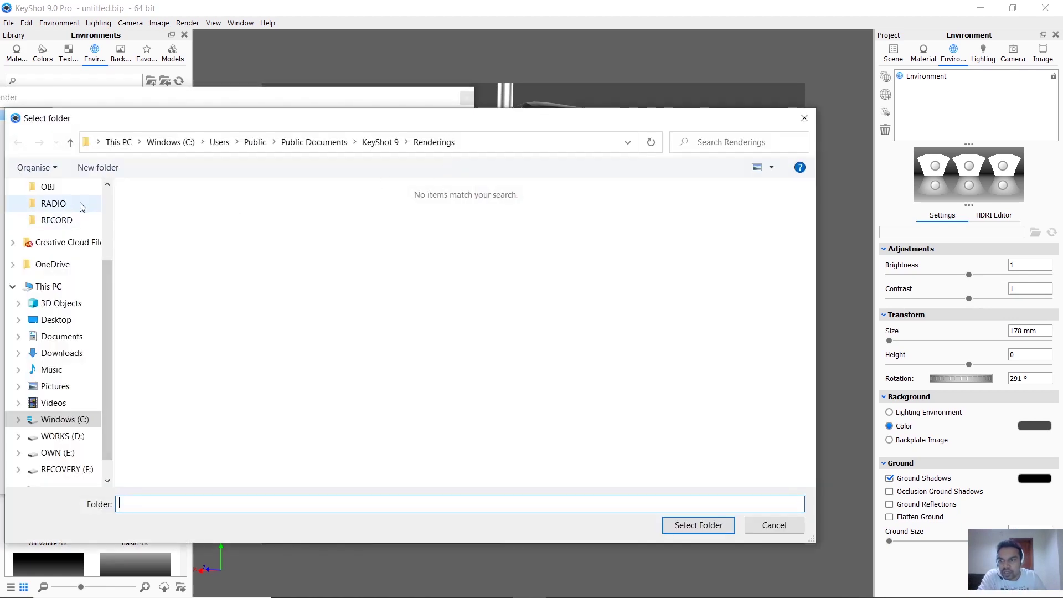
scroll(72, 213, "up", 3)
left_click(61, 215)
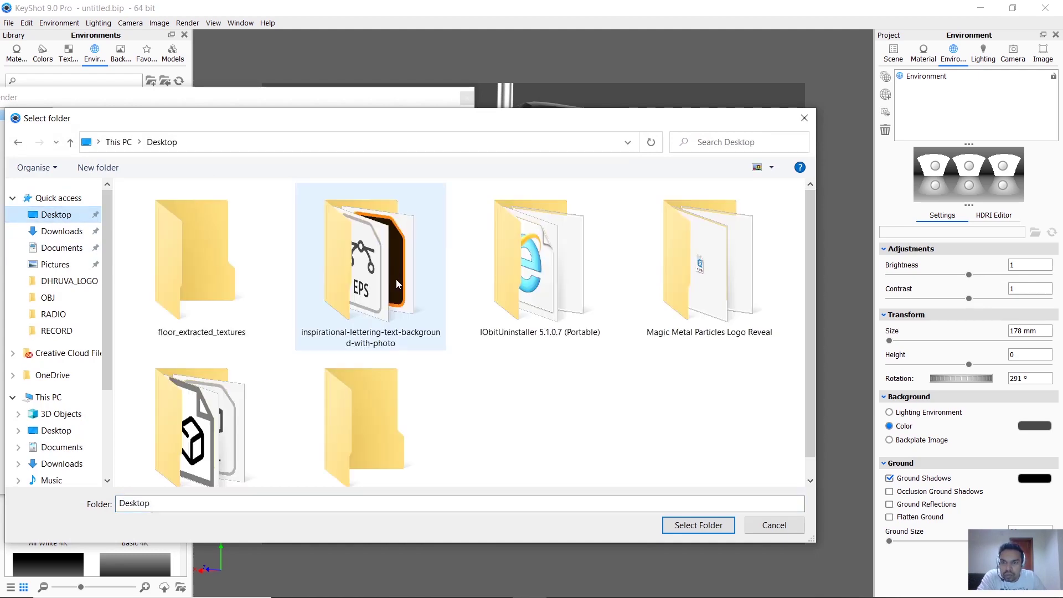
left_click(375, 428)
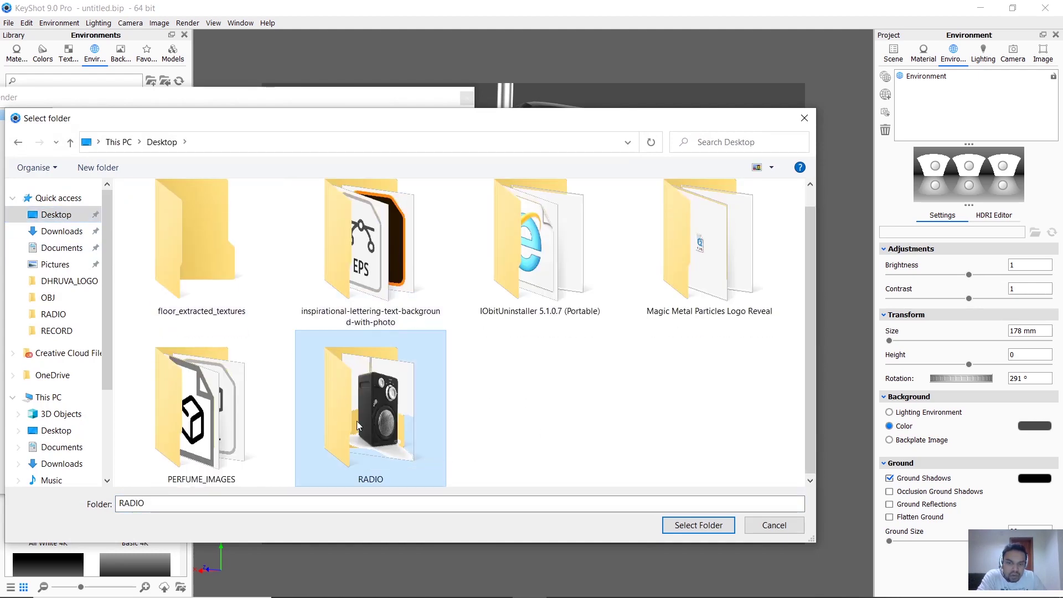
left_click(695, 525)
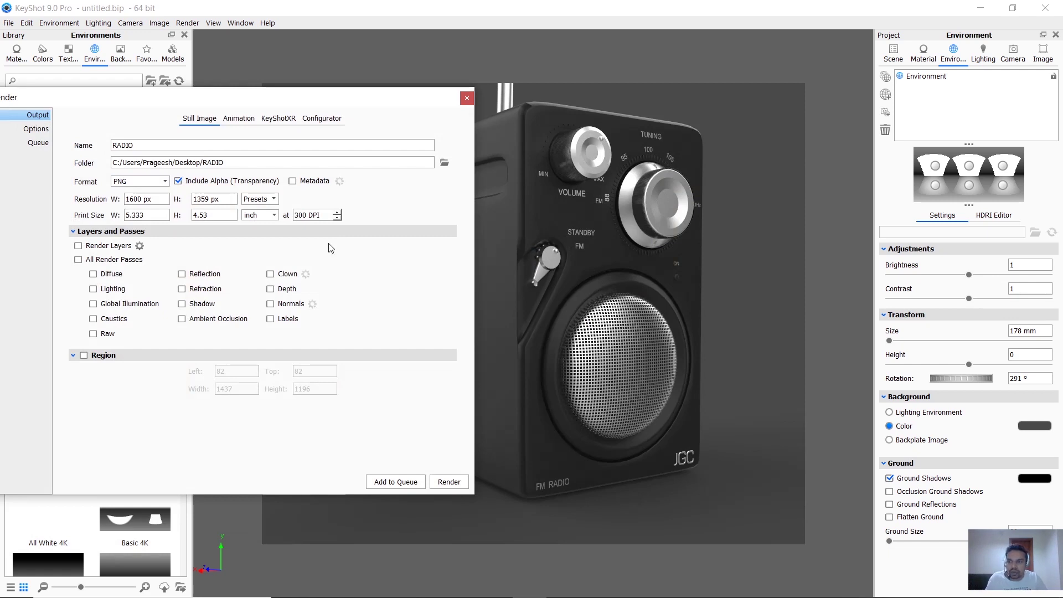
left_click(148, 182)
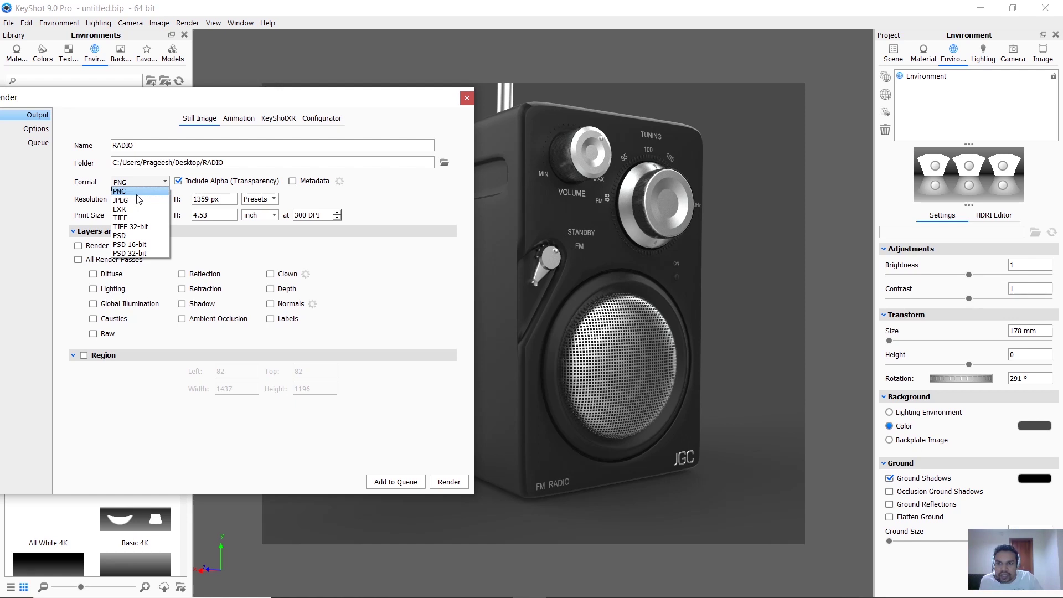
left_click(137, 193)
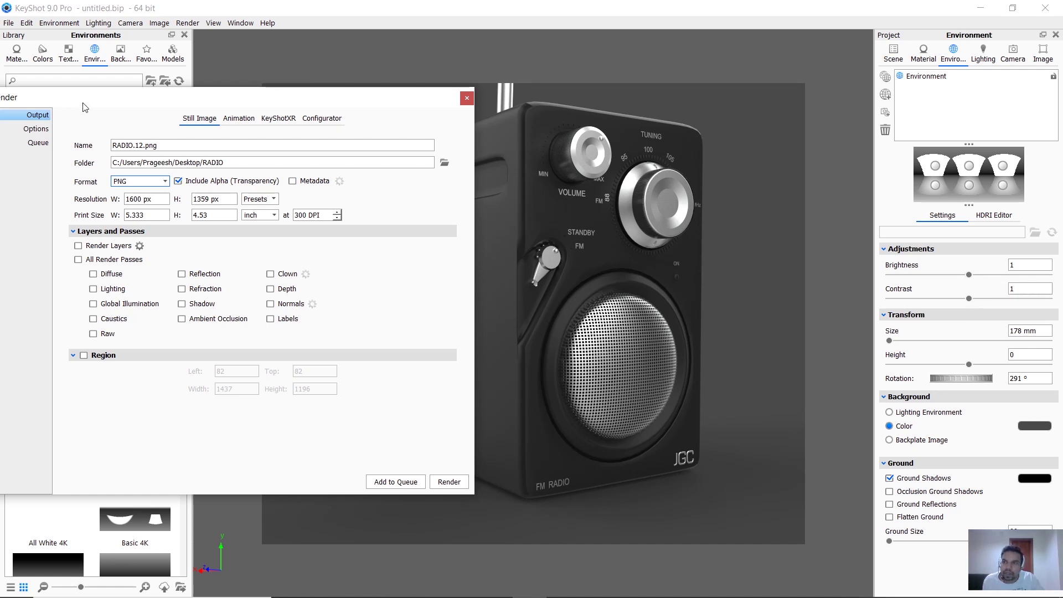
left_click_drag(83, 102, 198, 99)
Lower Maximum Samples from 200 to 120 and start rendering RADIO.12.png.
left_click(157, 125)
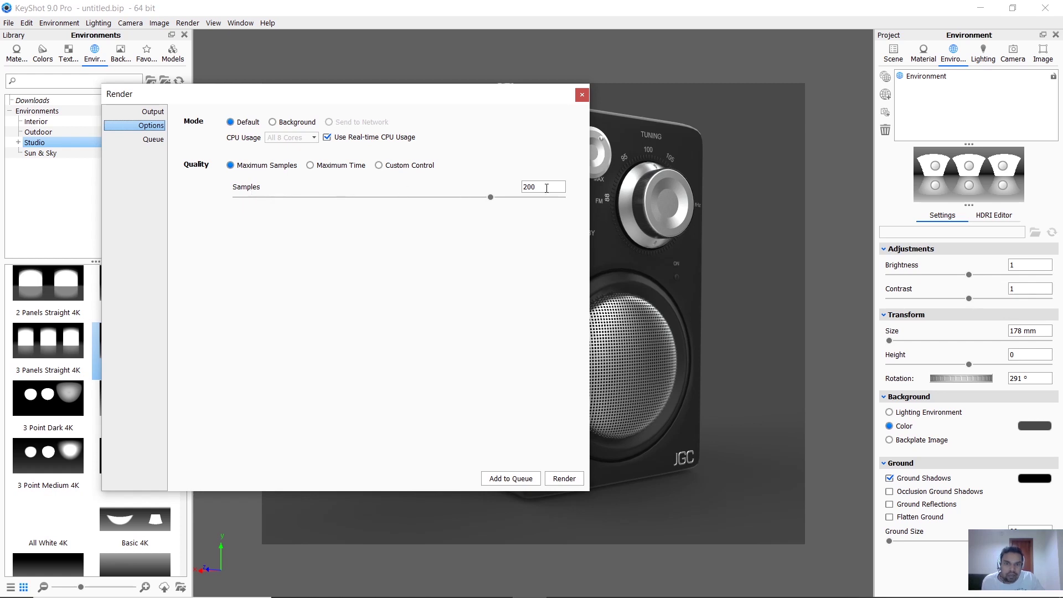
left_click_drag(546, 187, 510, 188)
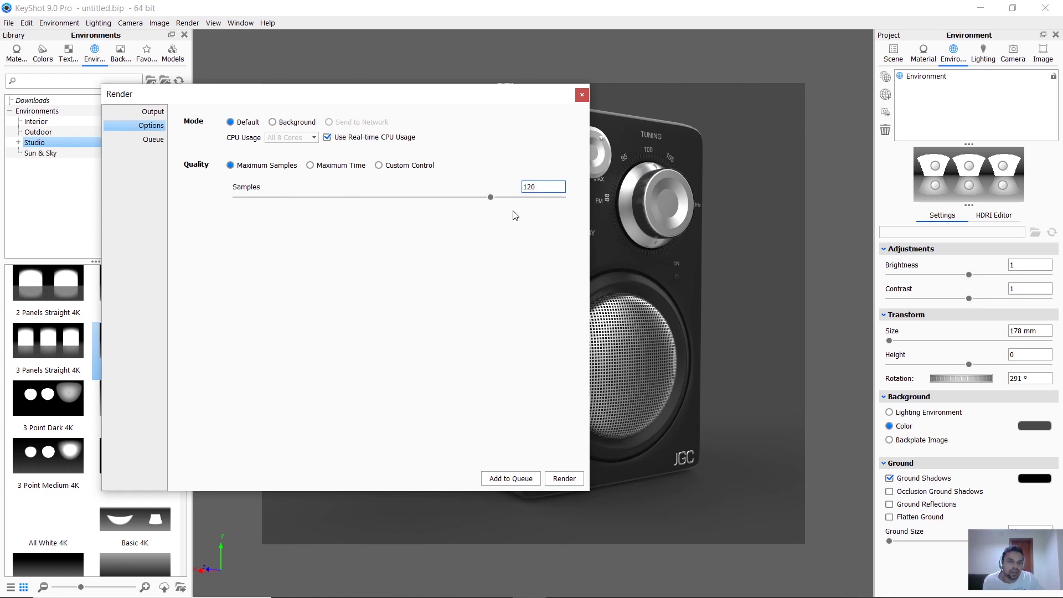
left_click_drag(389, 98, 334, 93)
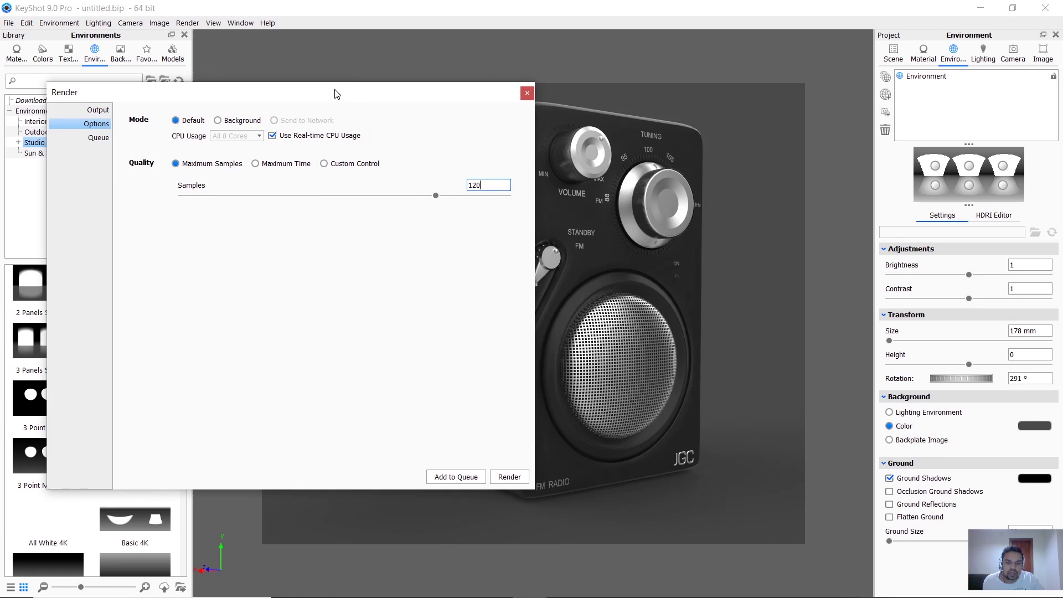
left_click(509, 477)
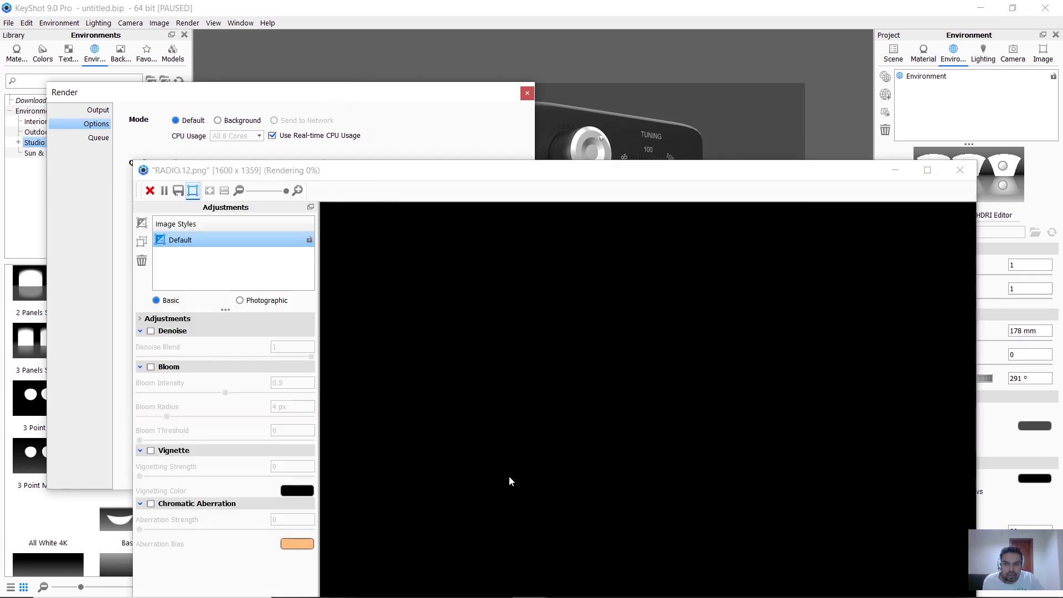
Zoom out in the render output window showing RADIO.12.png.
scroll(600, 397, "down", 5)
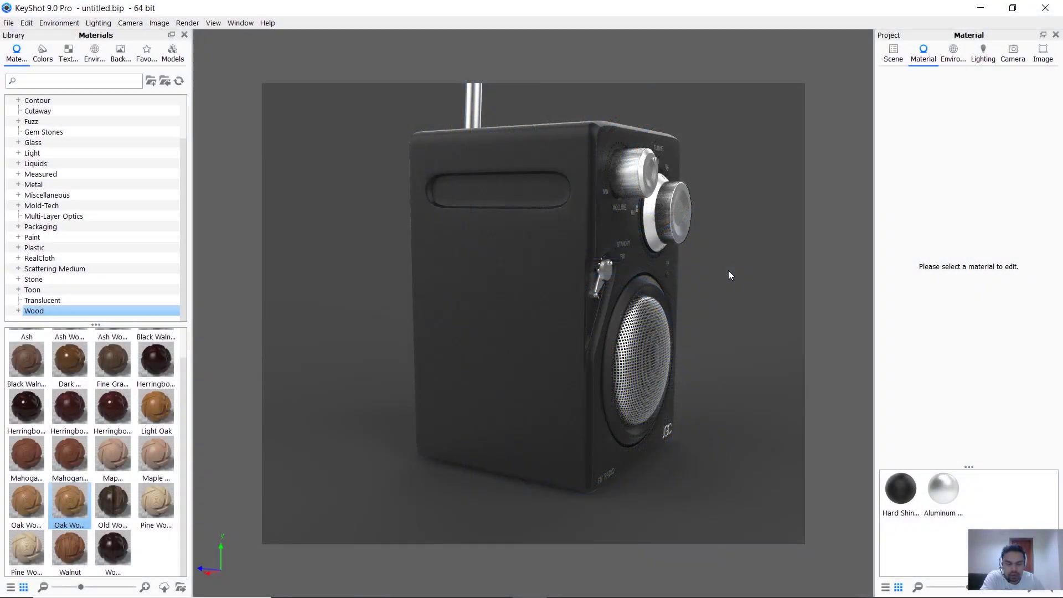
Orbit to a three-quarter view facing the radio's front panel with knobs and speaker.
left_click_drag(728, 271, 701, 283)
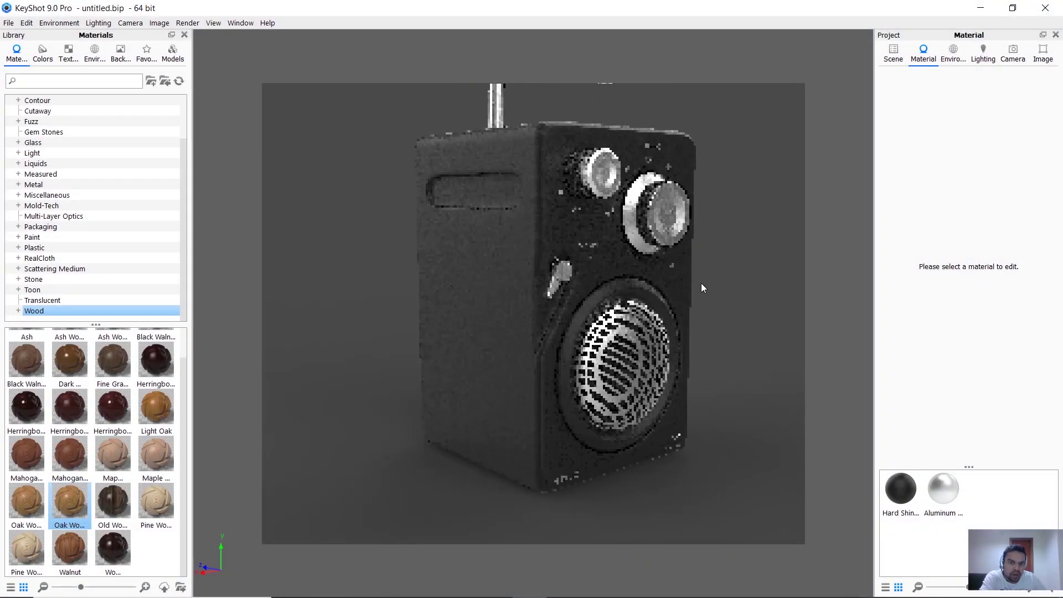
left_click_drag(487, 201, 530, 234)
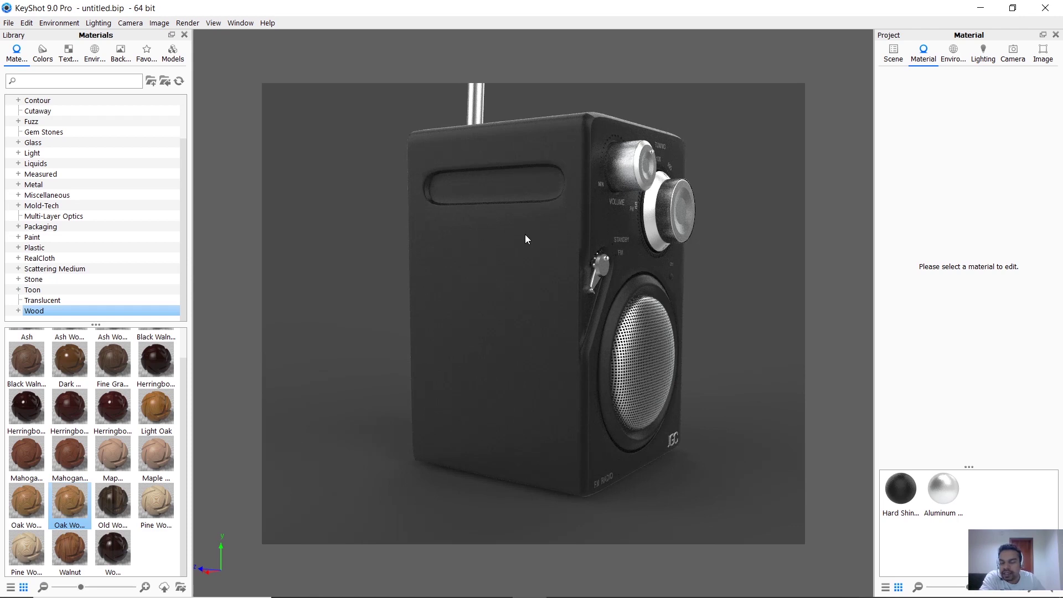
left_click_drag(540, 248, 509, 248)
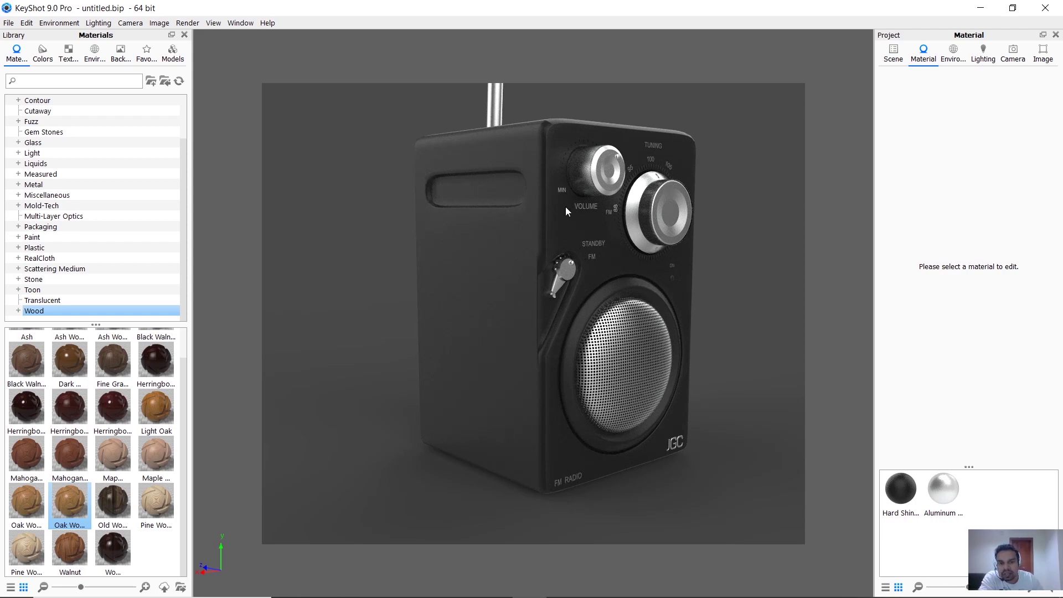
left_click_drag(566, 207, 523, 315)
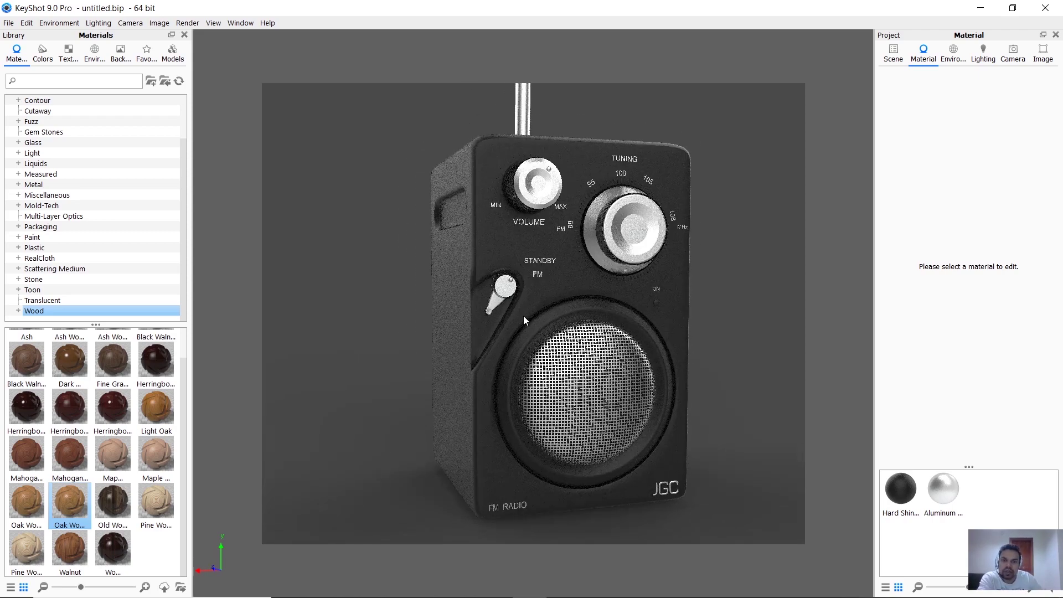